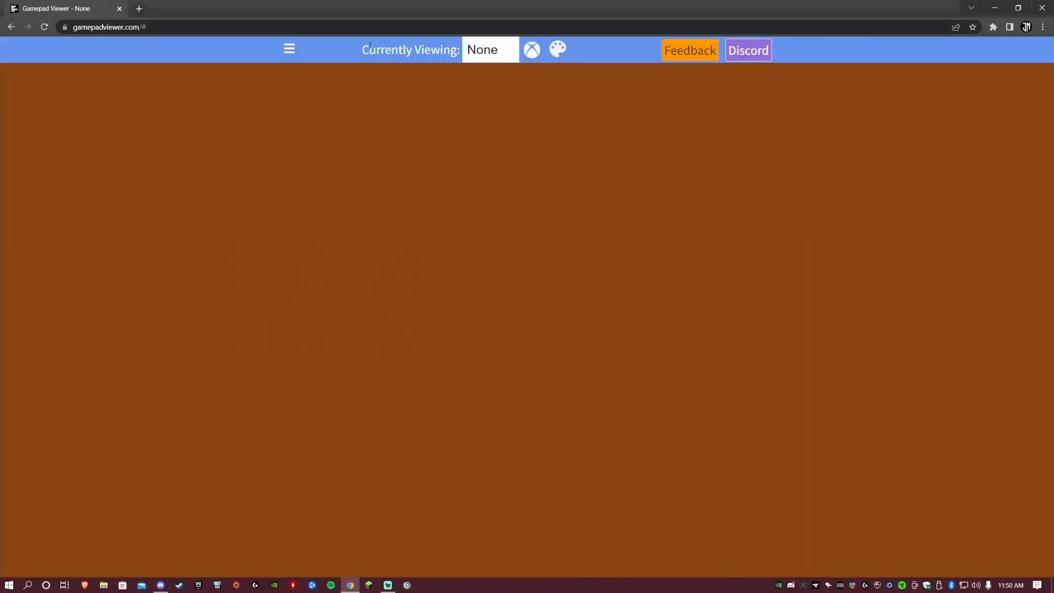
View the Player 1 gamepad and set its skin to PlayStation 4 (White).
left_click(486, 50)
left_click(489, 84)
left_click(535, 51)
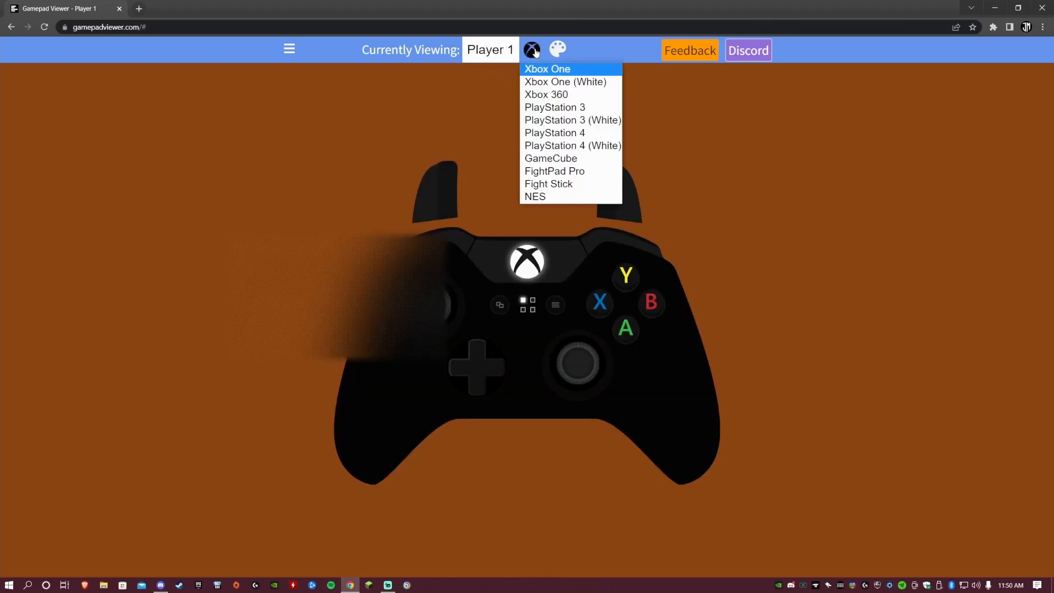
left_click(569, 146)
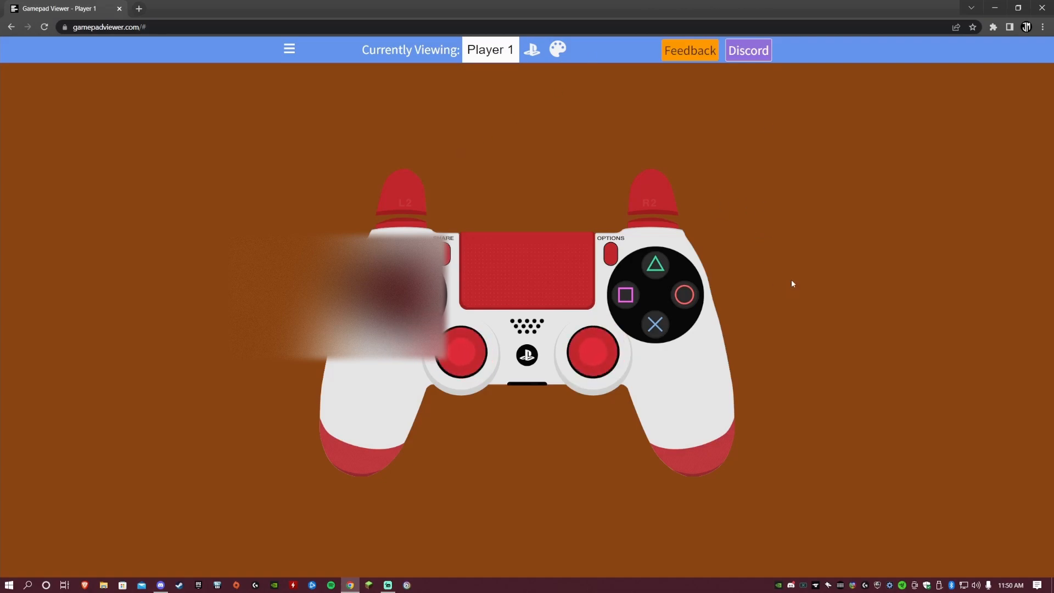
Inspect the page's source files and open base.svgz from the ps4-white-assets folder.
right_click(775, 268)
left_click(818, 414)
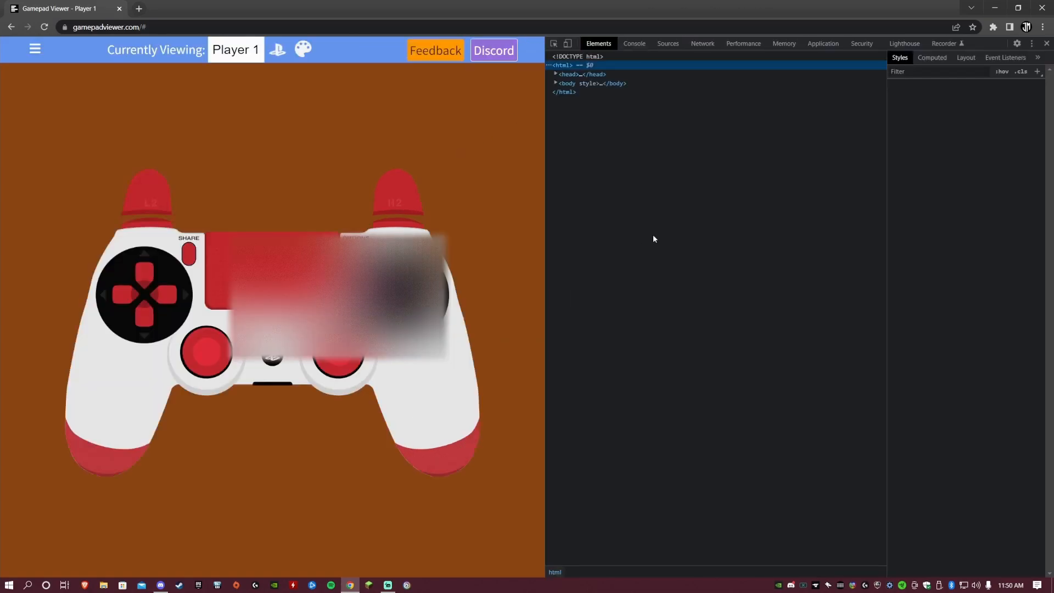
left_click(662, 45)
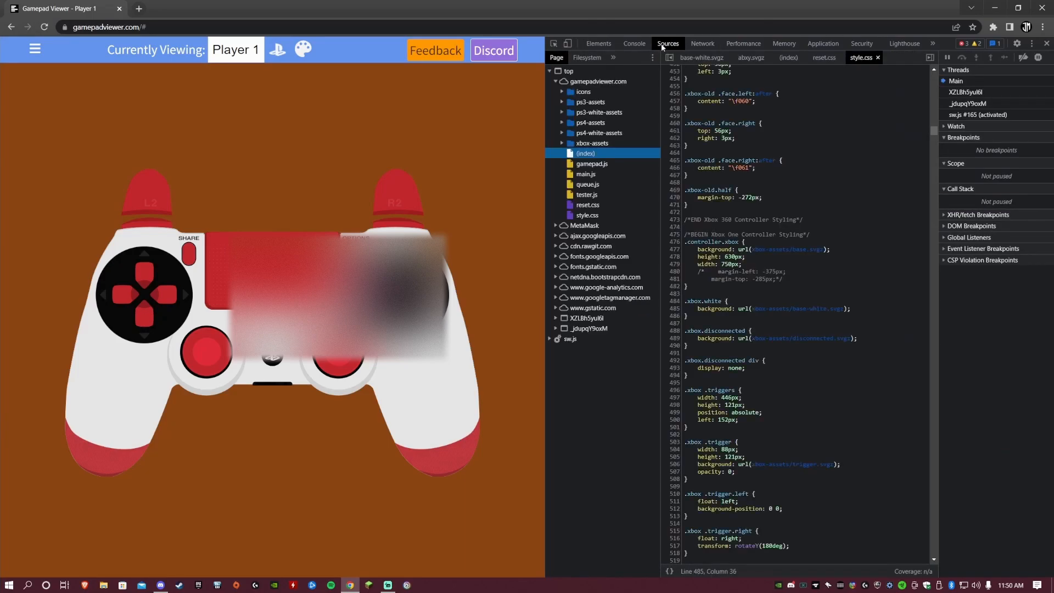
scroll(714, 88, "up", 2)
left_click(590, 123)
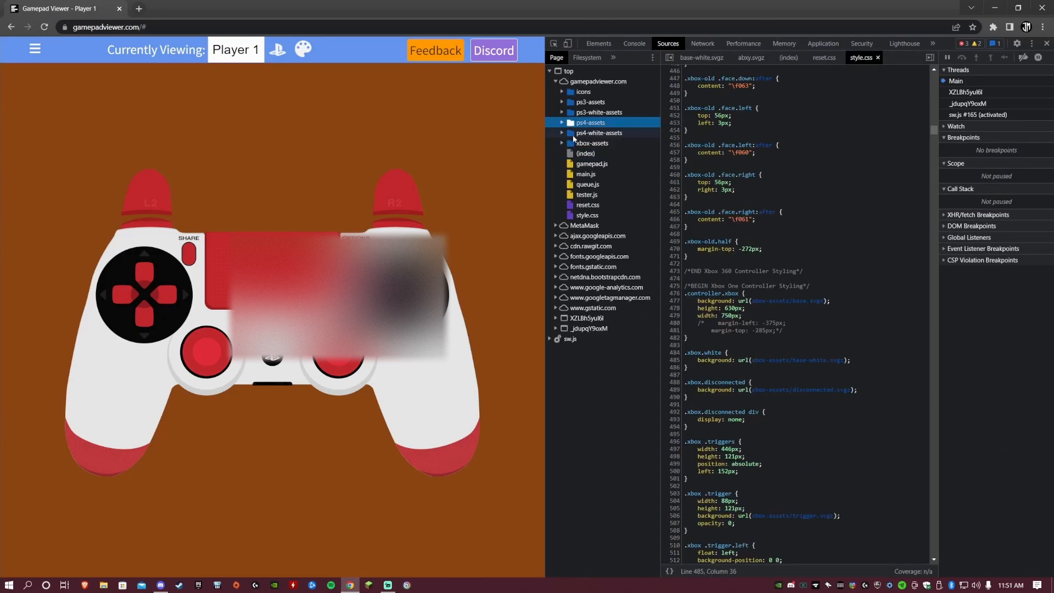
left_click(562, 134)
left_click(604, 145)
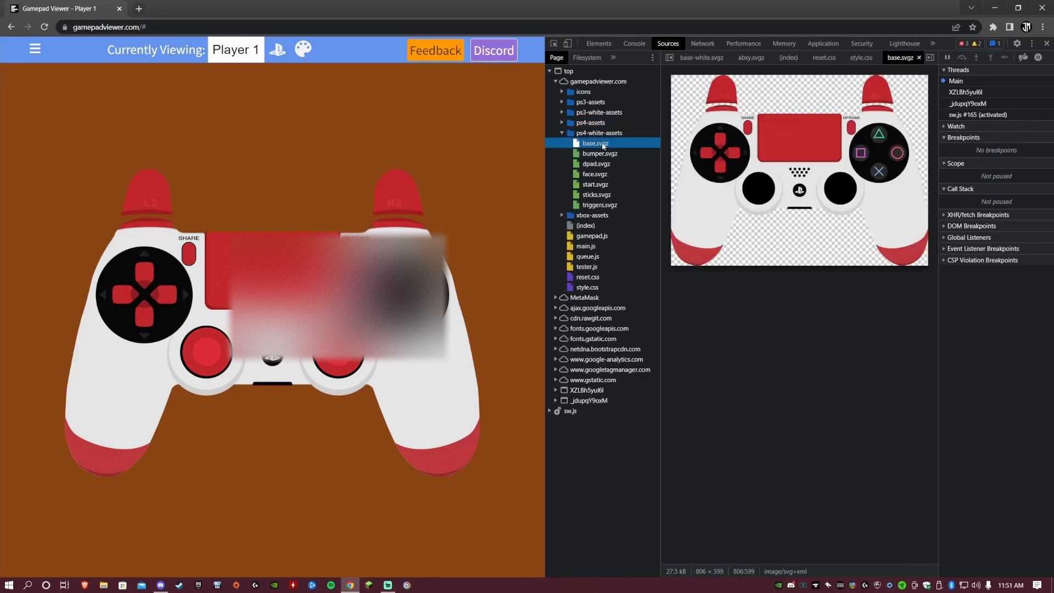
Examine the bumper, dpad, face, start, sticks and triggers images in the ps4-white-assets folder.
right_click(764, 178)
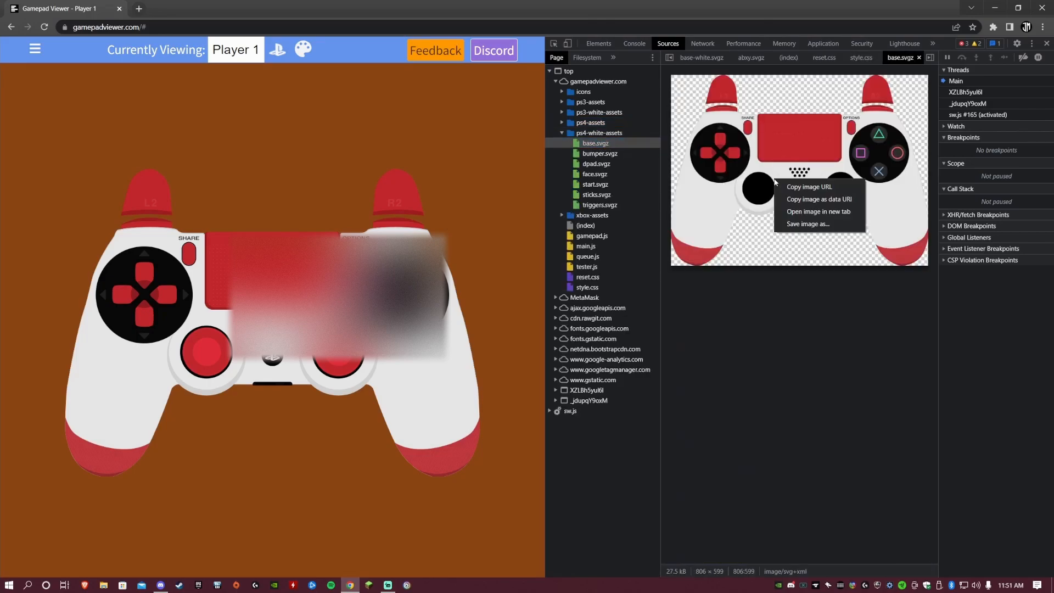
left_click(632, 155)
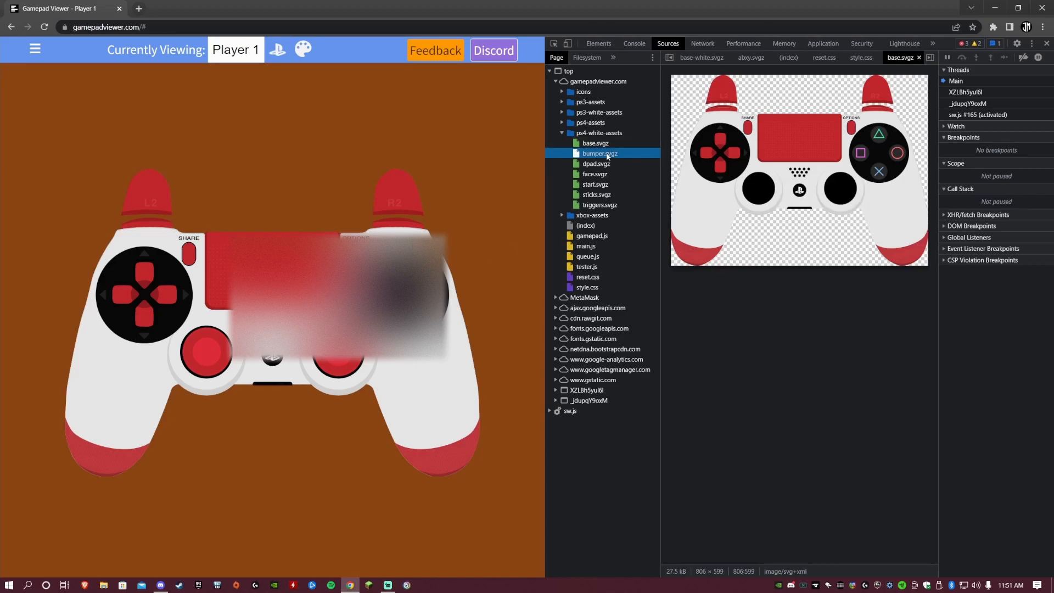
left_click(596, 164)
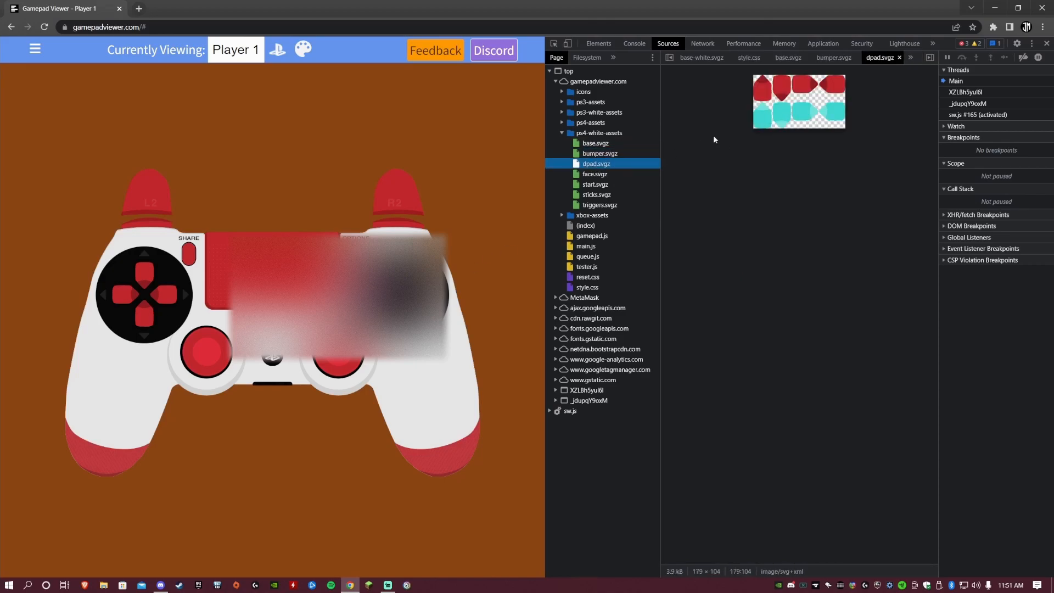
left_click(656, 174)
left_click(622, 186)
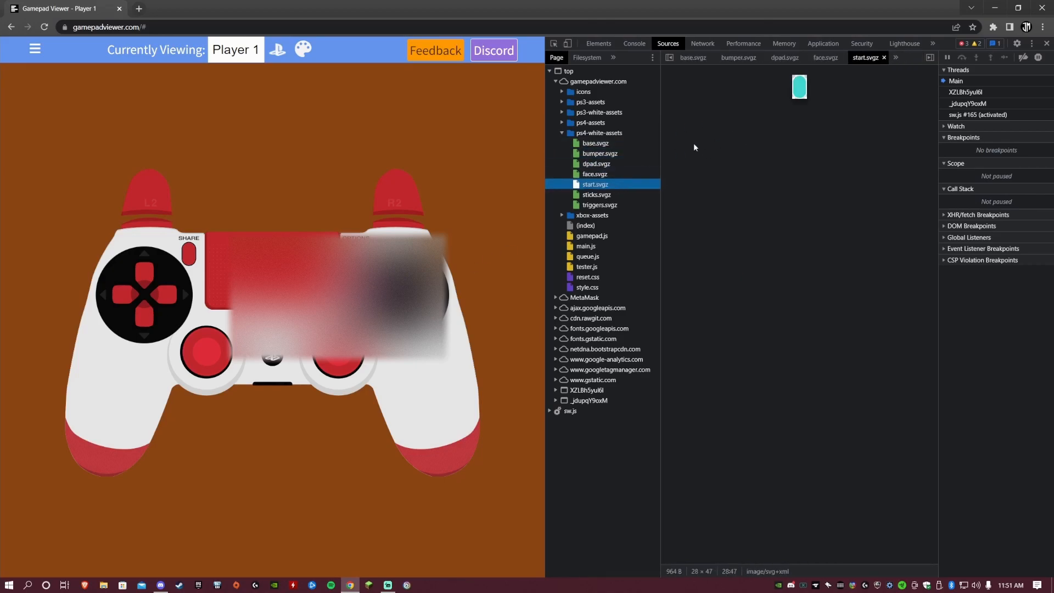
left_click(597, 195)
left_click(601, 205)
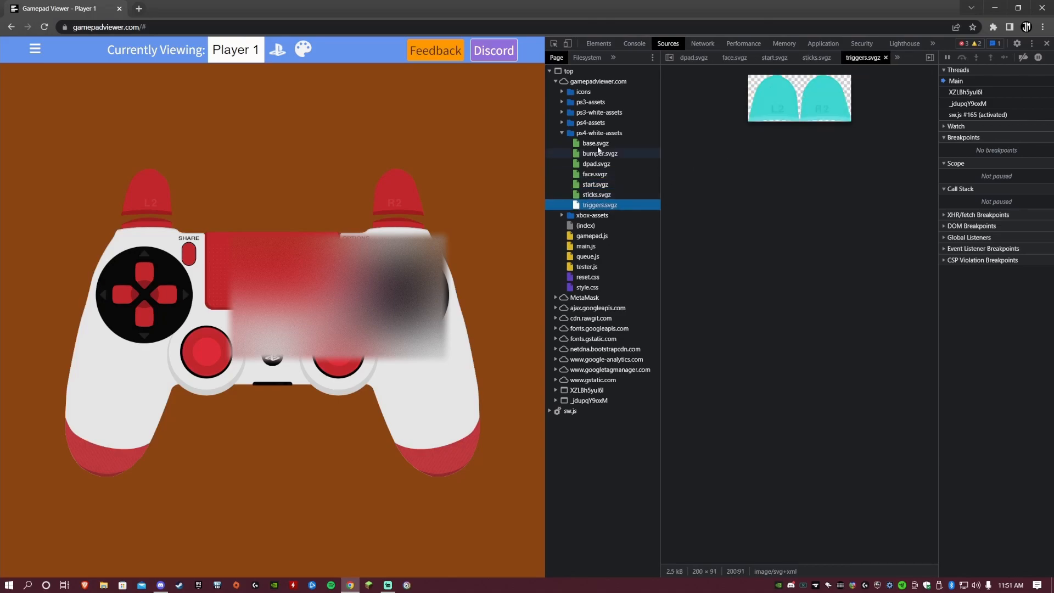
Open the base.svgz controller image in a new browser tab.
left_click(595, 143)
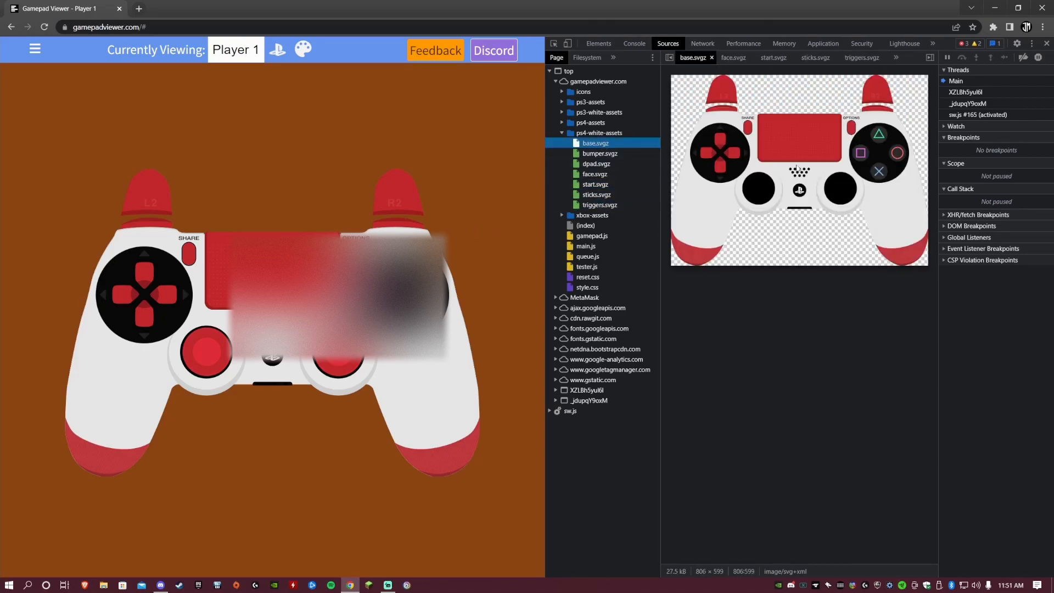
right_click(769, 148)
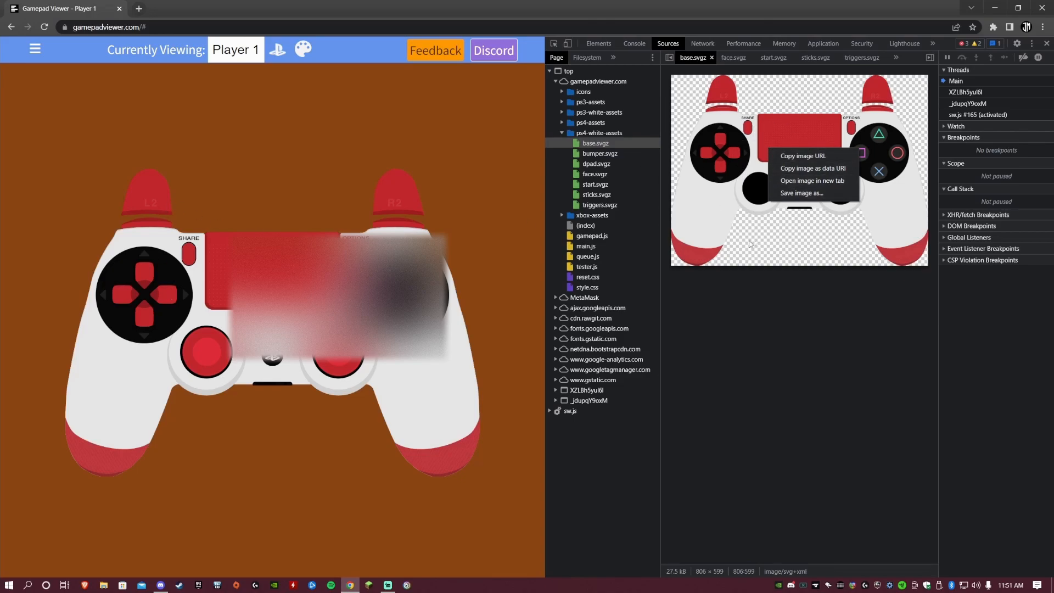
left_click(830, 181)
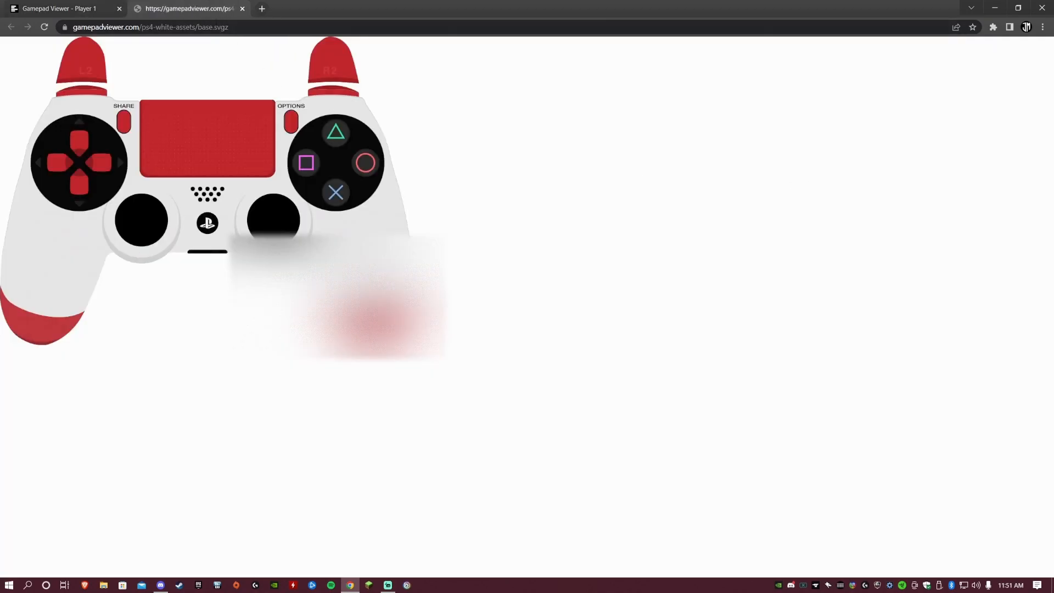
Save the controller image to the Downloads folder as an SVGZ file named "base PS4 white".
right_click(165, 124)
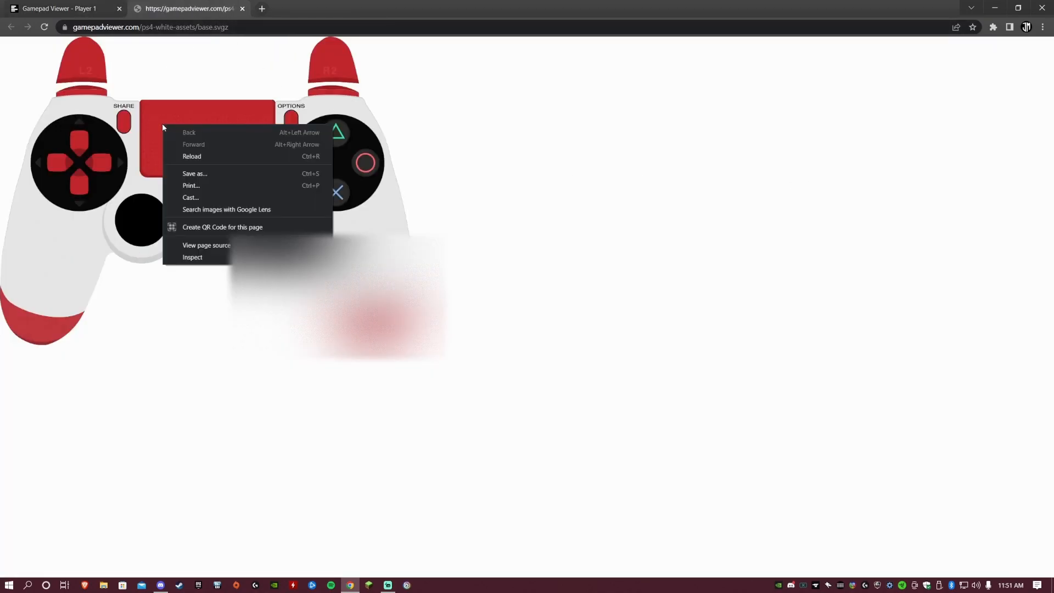
left_click(219, 175)
left_click(250, 393)
key("BackSpace")
key("BackSpace")
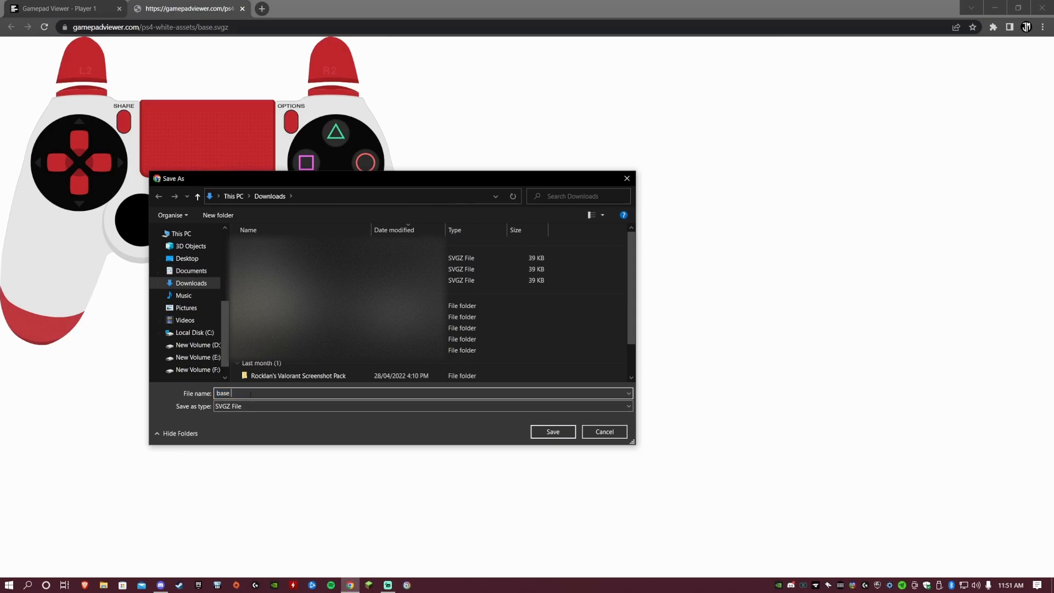
type("PS4 white")
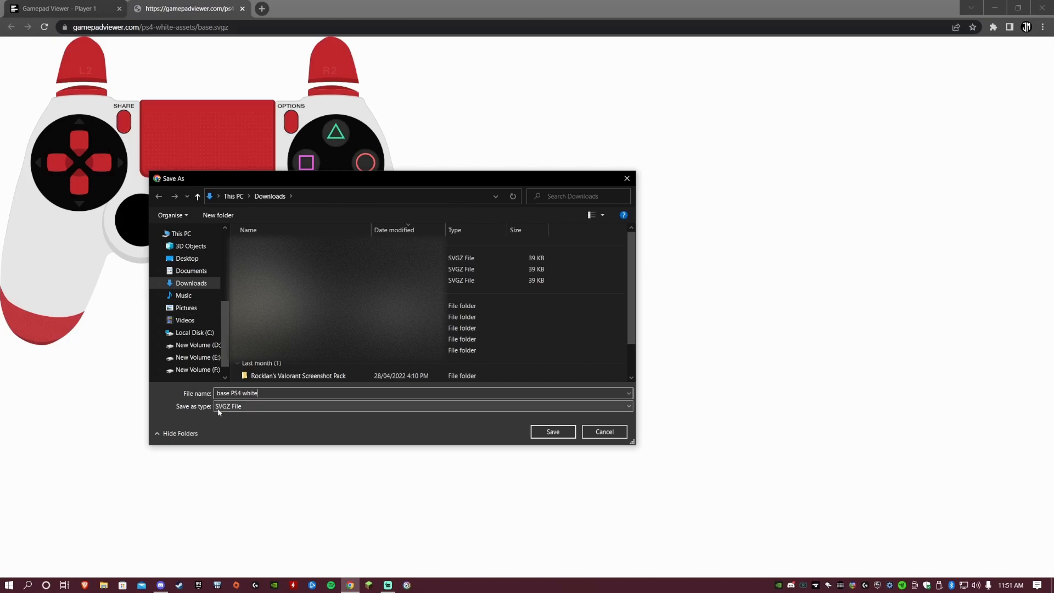
left_click(550, 431)
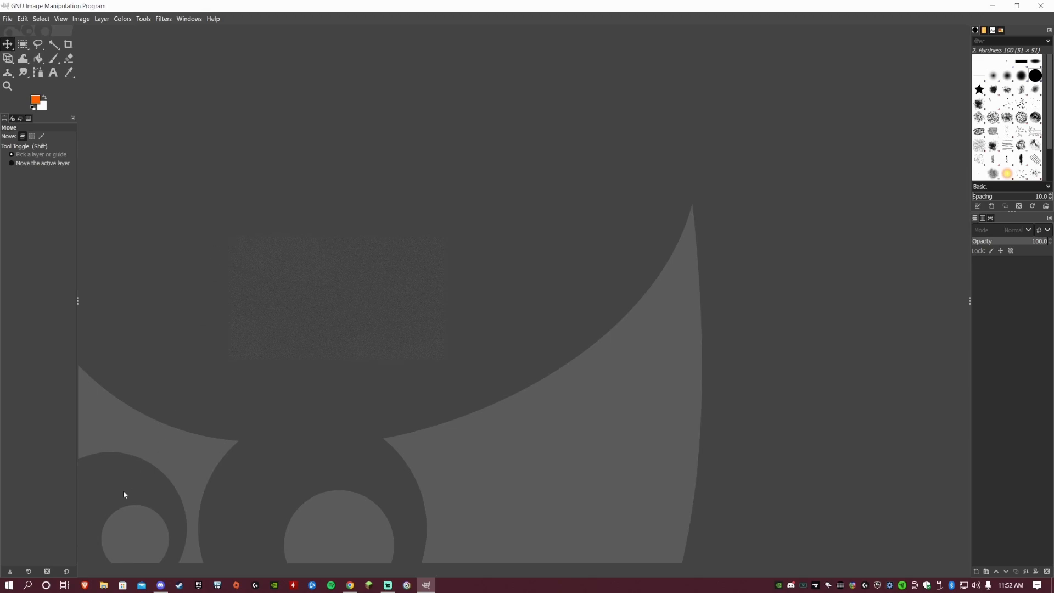
Bring base PS4 white.svgz from File Explorer into GIMP and render it at 806 × 599 px.
left_click(103, 584)
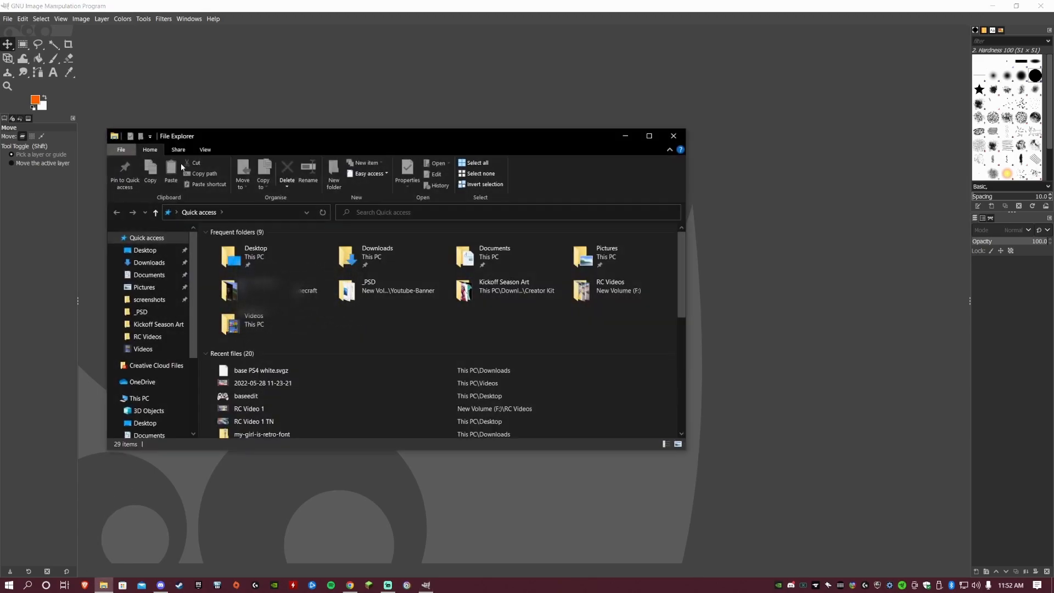
left_click_drag(494, 134, 142, 142)
key("super+Down")
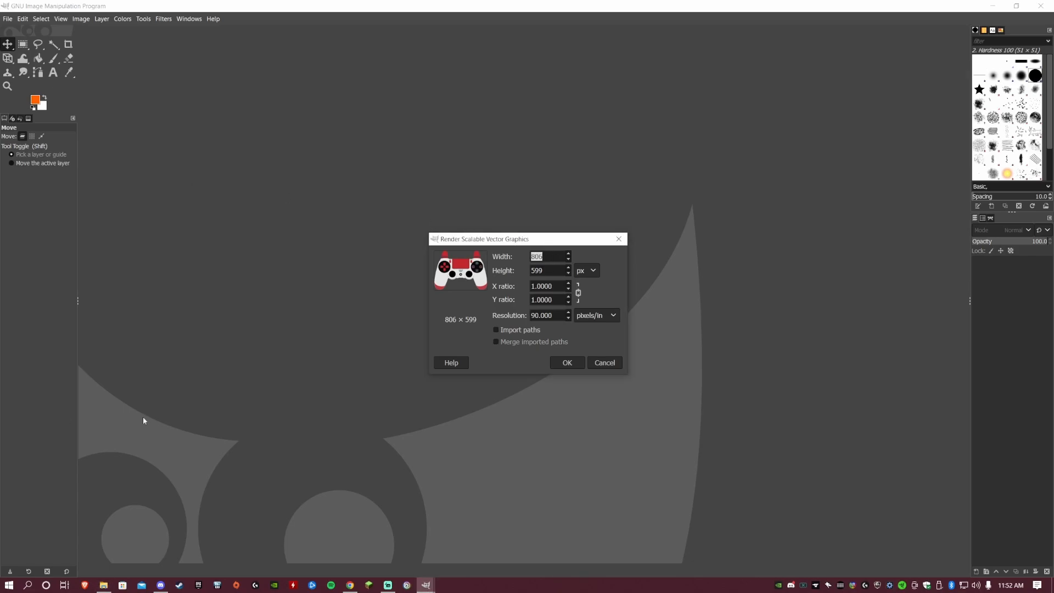
left_click(350, 585)
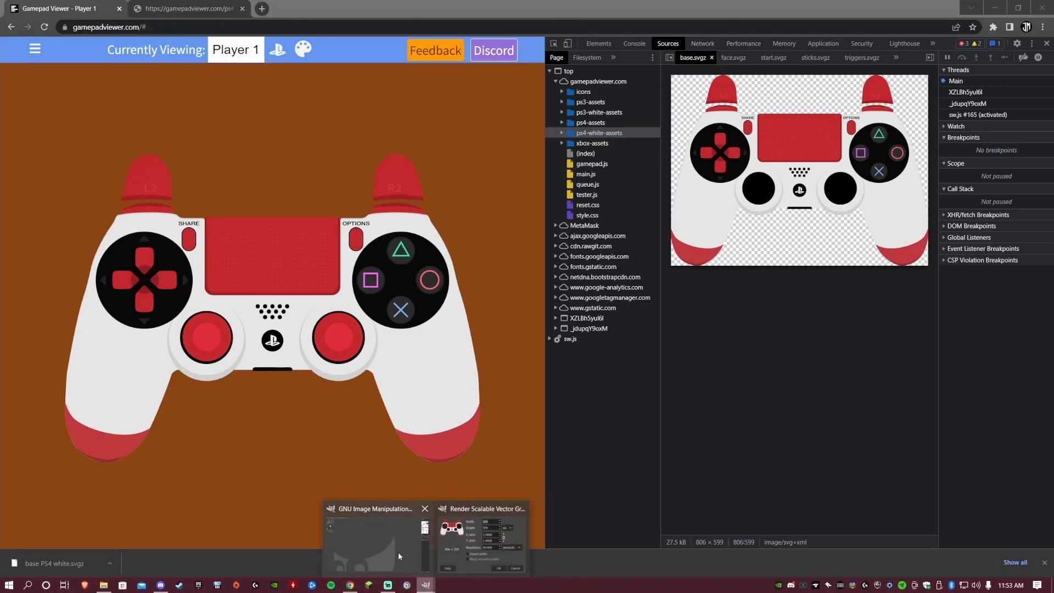
left_click(428, 585)
left_click(483, 540)
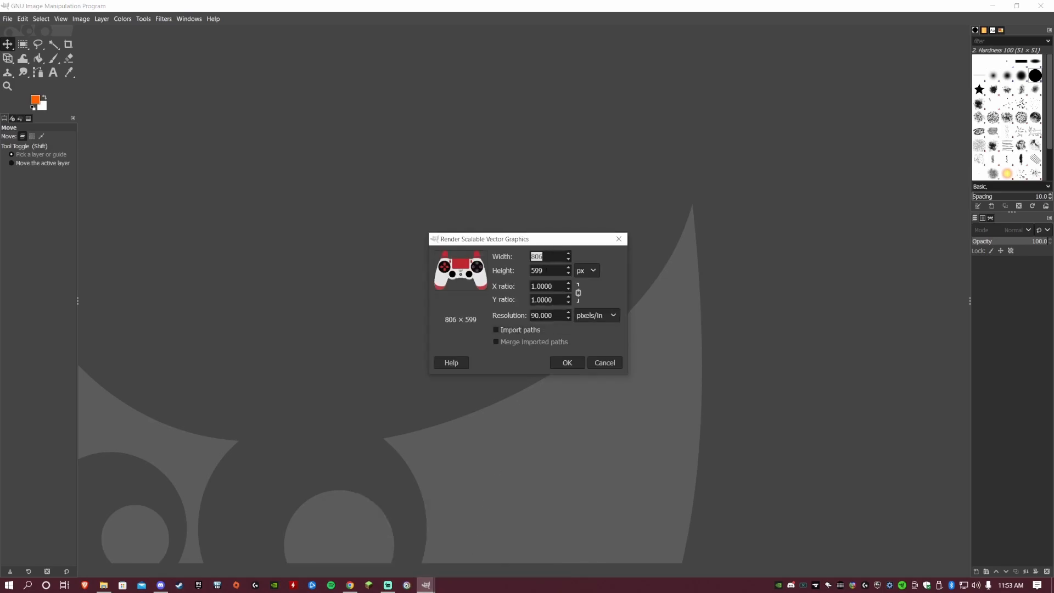
left_click(567, 362)
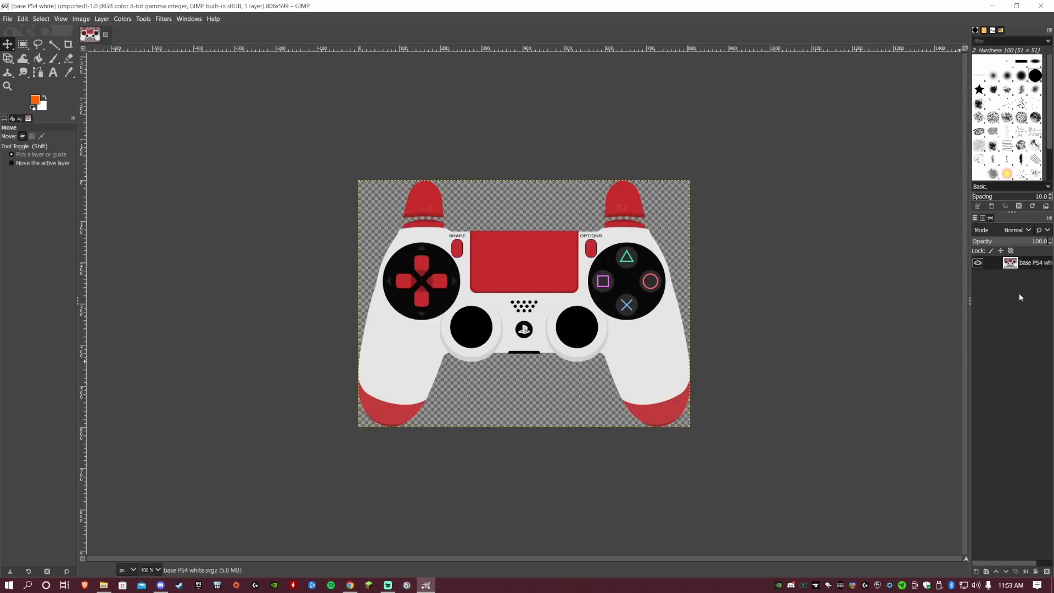
Add an 806 × 599 px transparent layer and place RollerChampions_UbisoftOriginal_Black.png above it as another layer.
left_click(976, 571)
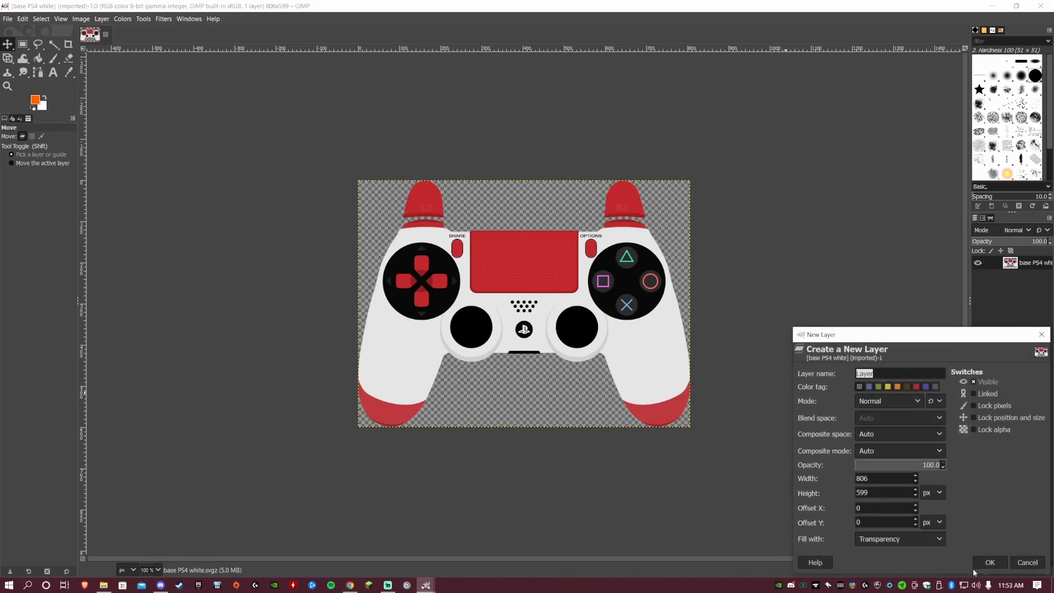
left_click(990, 563)
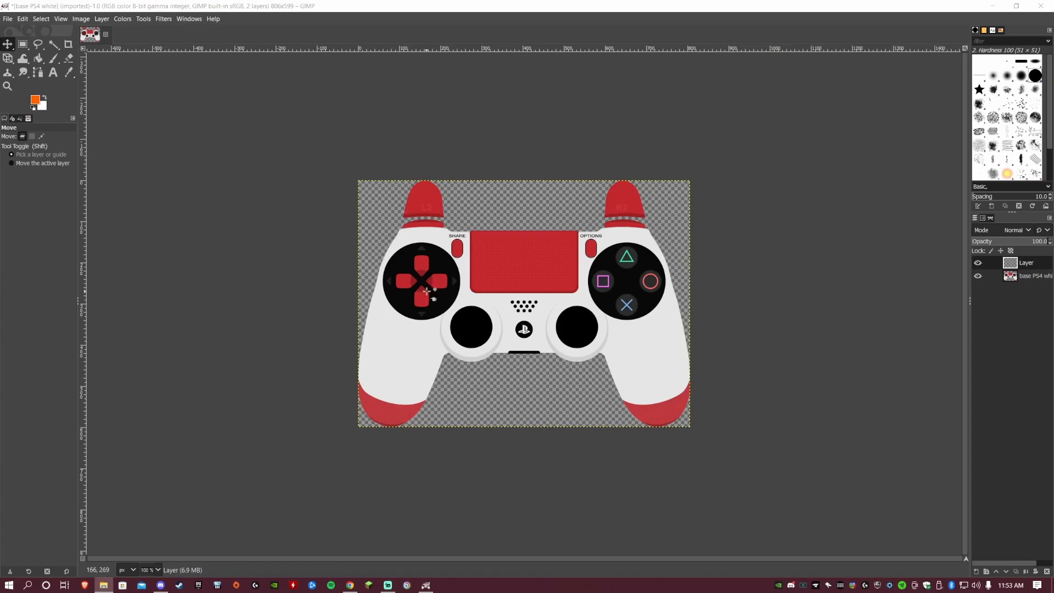
left_click_drag(549, 265, 550, 266)
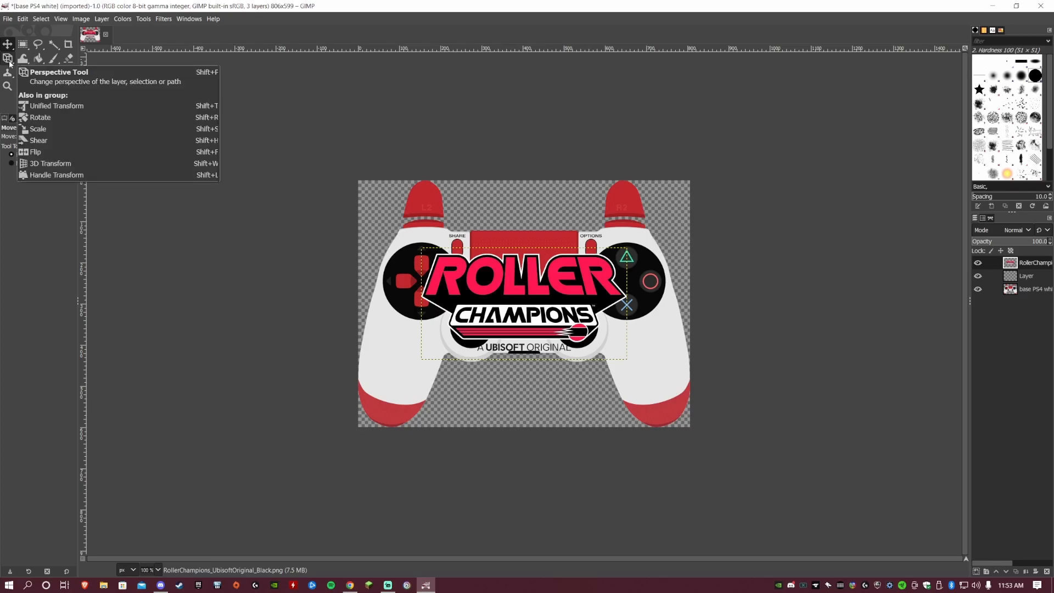
Scale the Roller Champions logo down to about 249 × 135 px and move it onto the controller's left grip.
key("shift+s")
left_click(626, 250)
left_click_drag(626, 250, 526, 299)
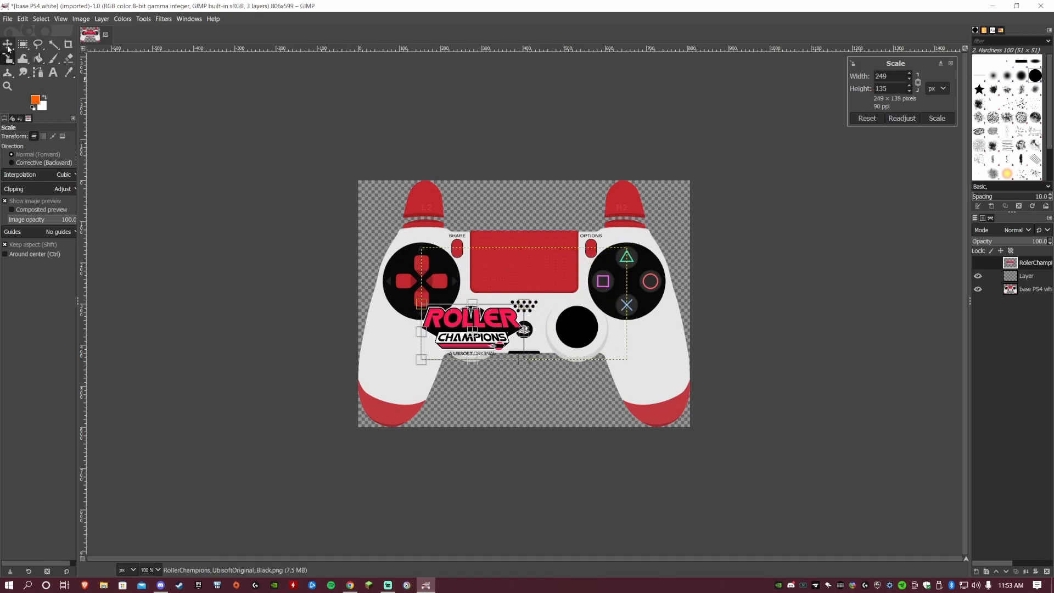
left_click(8, 46)
left_click_drag(515, 324, 445, 341)
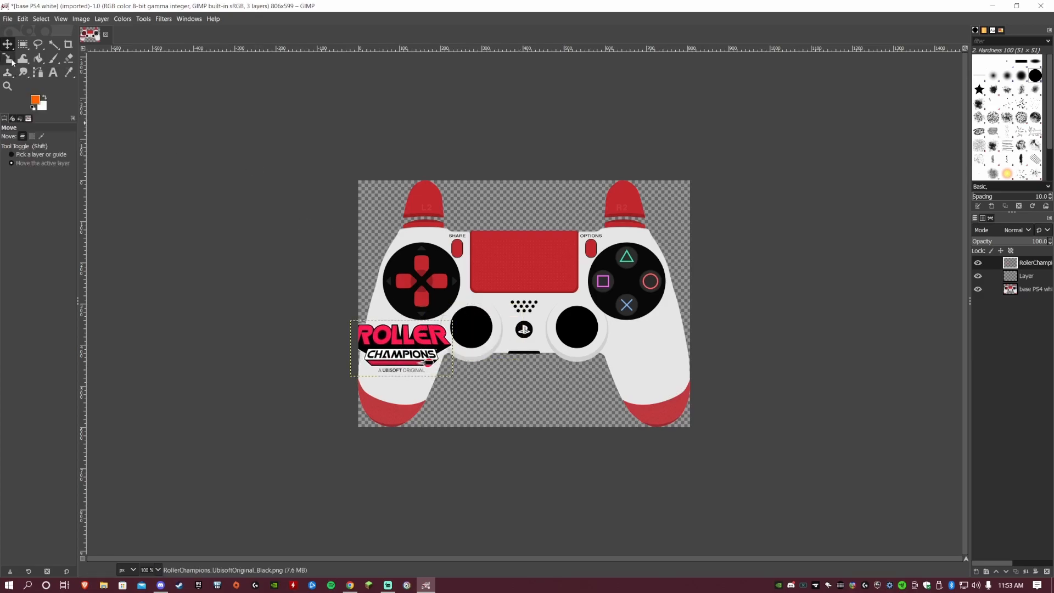
Rotate the Roller Champions logo counterclockwise so that it runs up along the left grip.
key("shift+r")
left_click(456, 317)
left_click_drag(456, 317, 382, 255)
key("m")
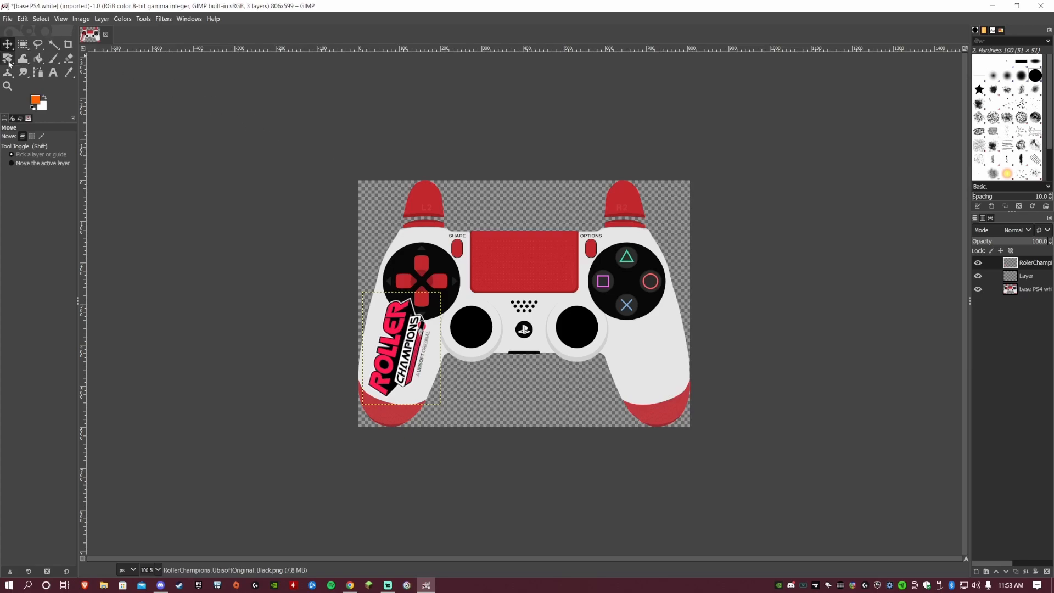
Scale the rotated logo down further so that it fits within the left grip below the D-pad.
left_click_drag(8, 61, 38, 95)
left_click(446, 295)
left_click_drag(441, 294, 431, 314)
left_click(8, 44)
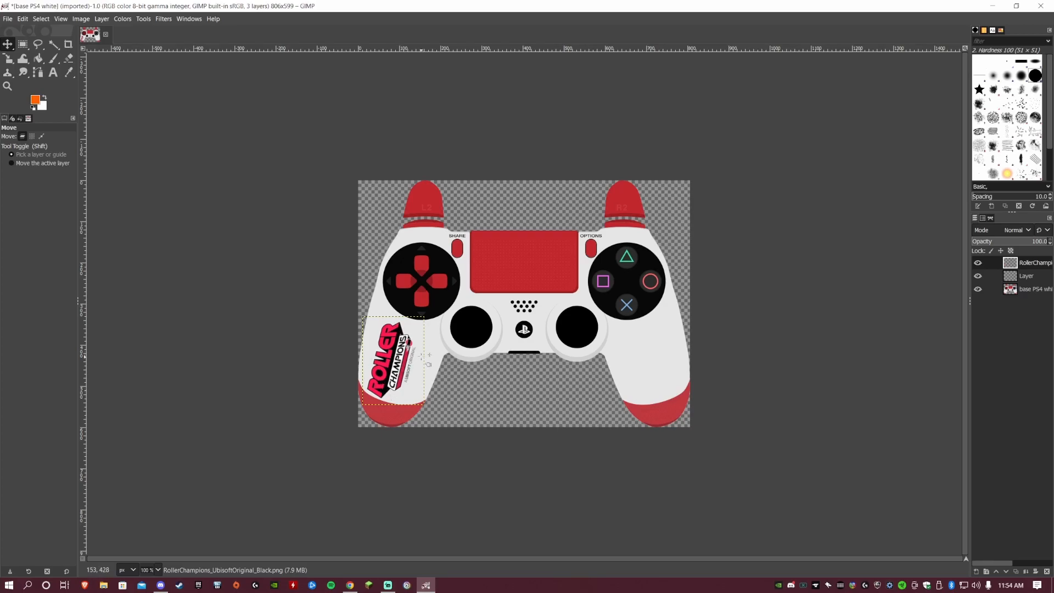
left_click(1026, 275)
right_click(1026, 275)
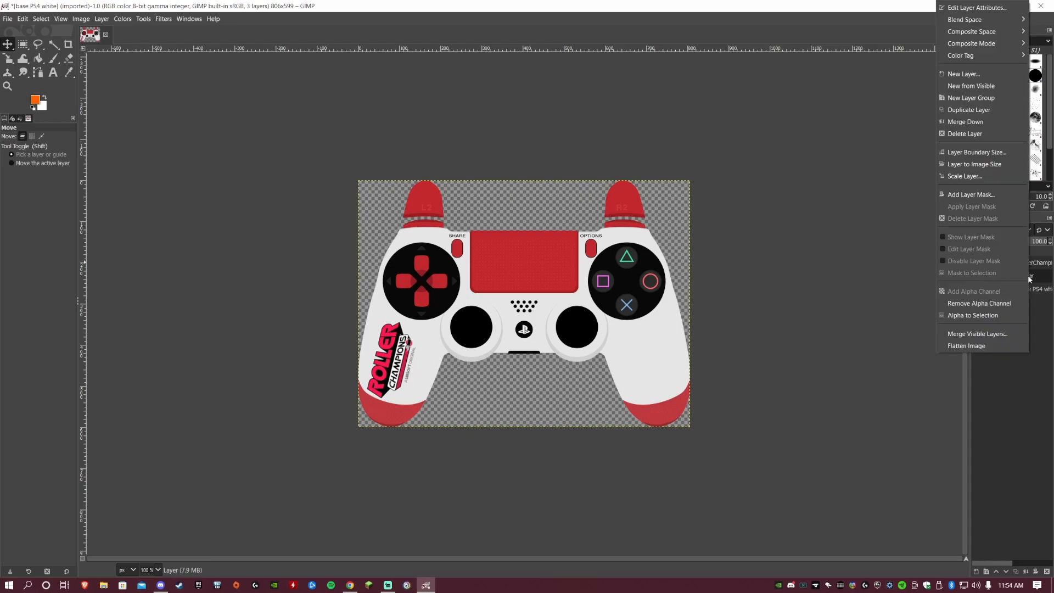
left_click(901, 161)
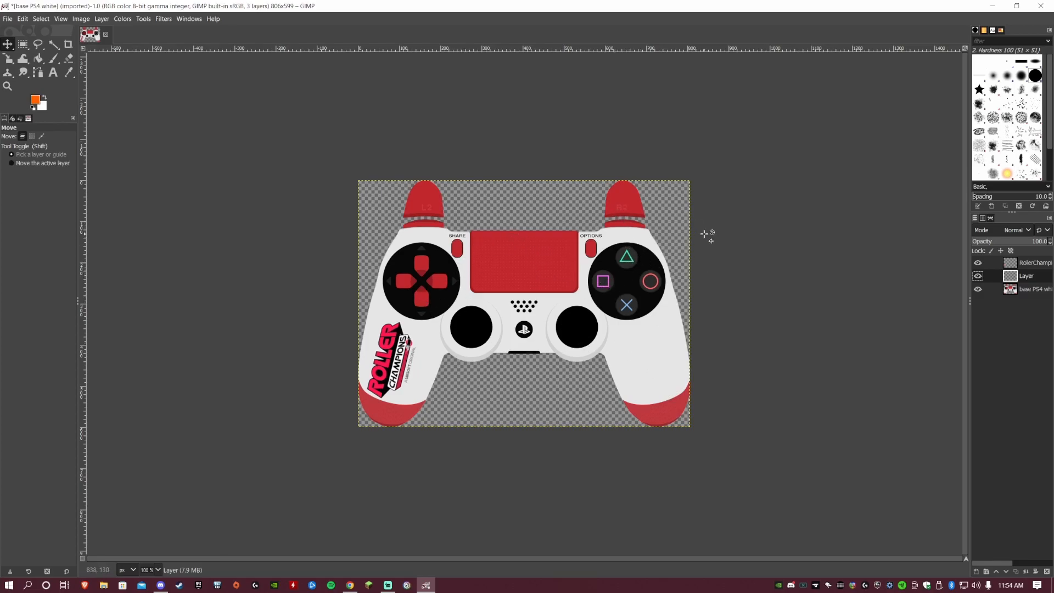
Export the edited controller image to base PS4 white.png.
key("ctrl+e")
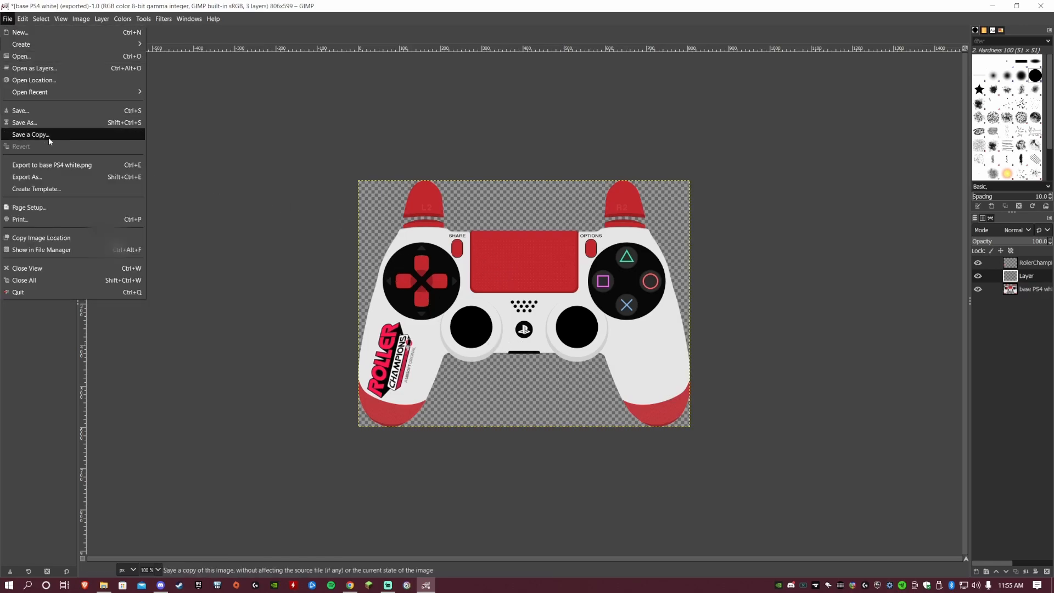
left_click(229, 143)
Export the image under a chosen name in Downloads as a PNG, adding "edit" to the file name and keeping the offered PNG options.
left_click(7, 19)
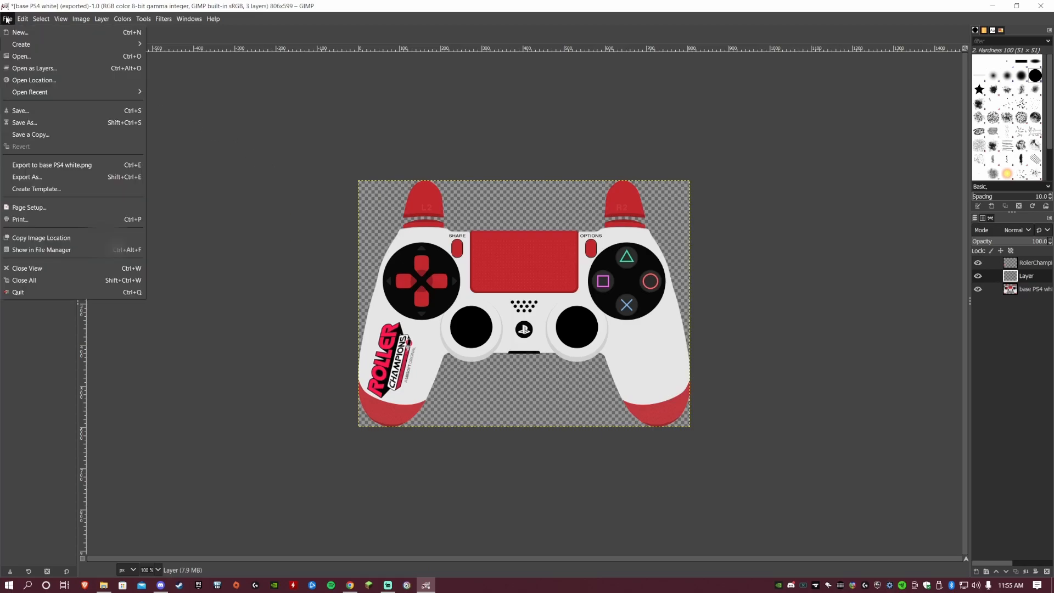
left_click(28, 177)
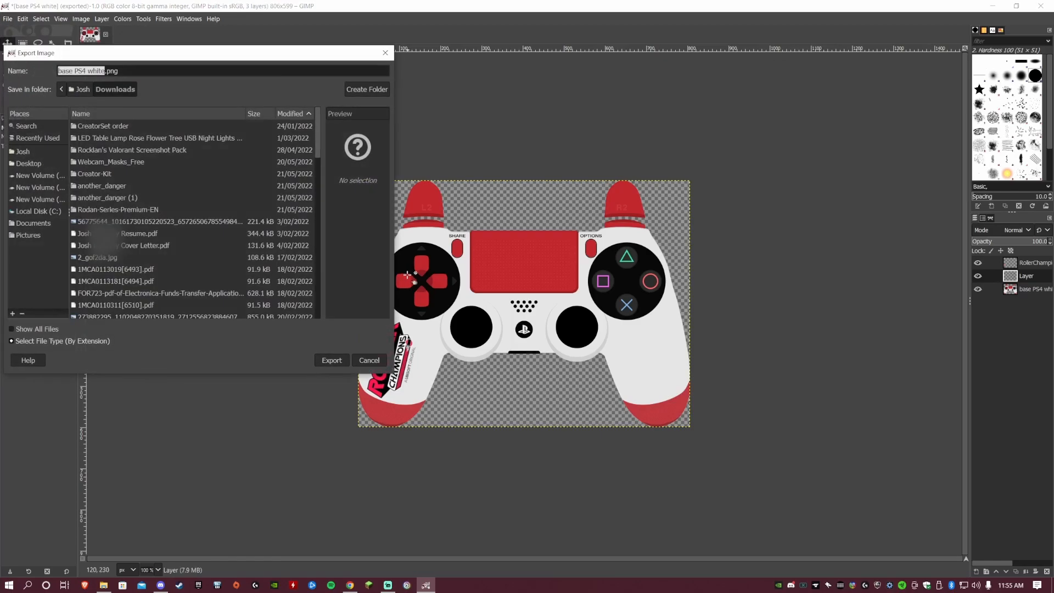
key("End")
key("shift+Left")
key("shift+Left")
key("shift+Left")
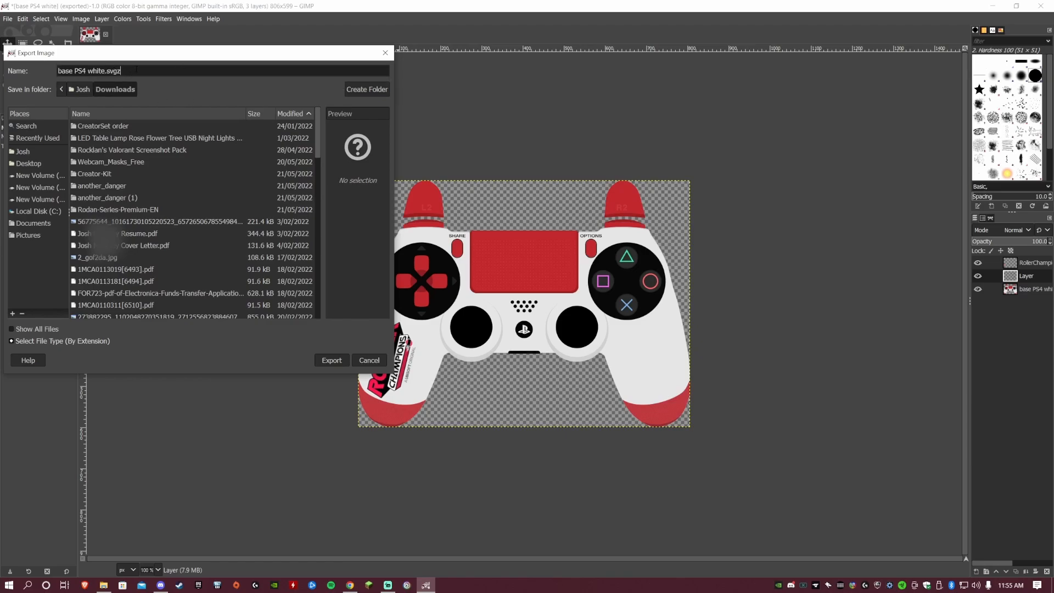
key("BackSpace")
key("BackSpace")
key("BackSpace")
type("png")
type(" edit")
left_click(330, 360)
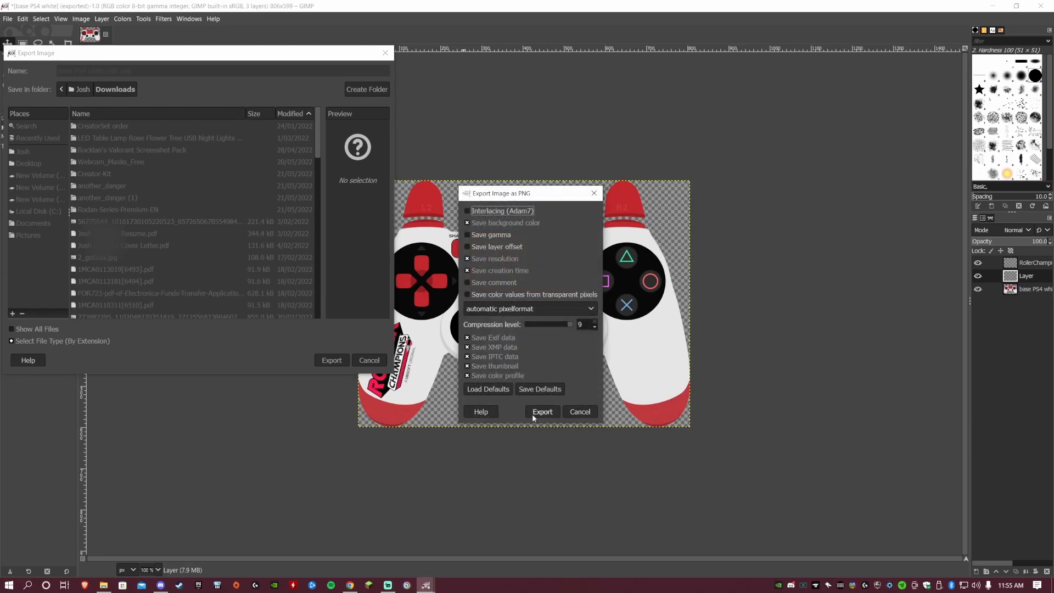
left_click(543, 414)
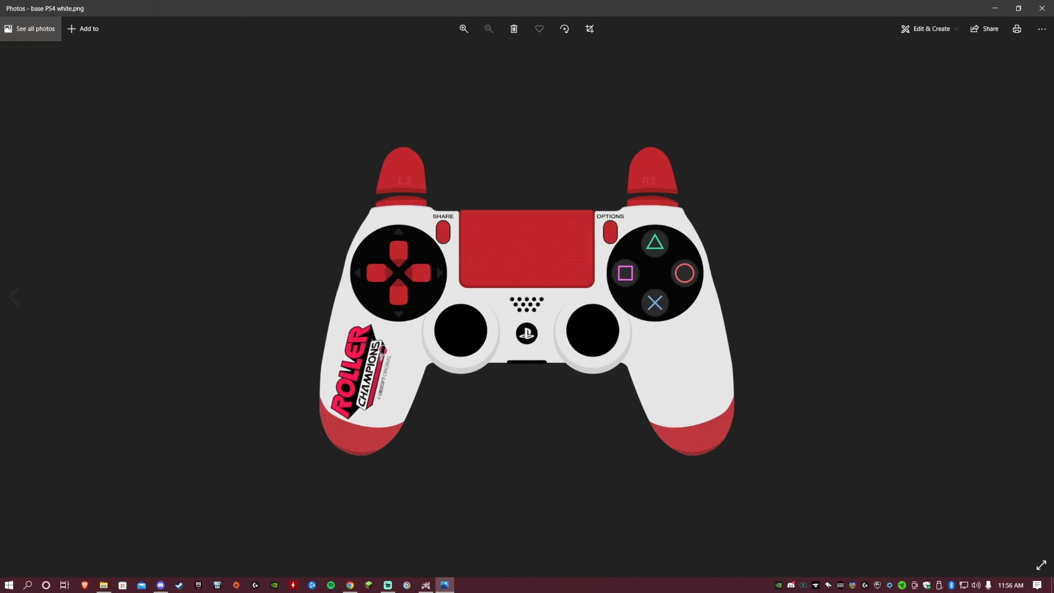
Switch to Imgur in Chrome, upload the exported controller PNG as a new post and copy its share link.
left_click(1, 33)
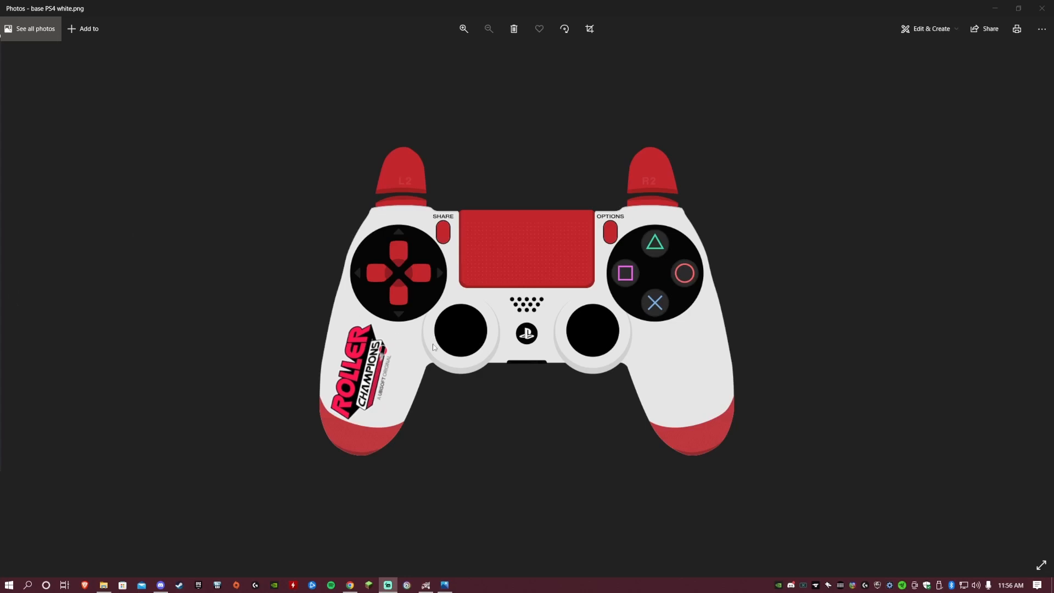
key("alt+Tab")
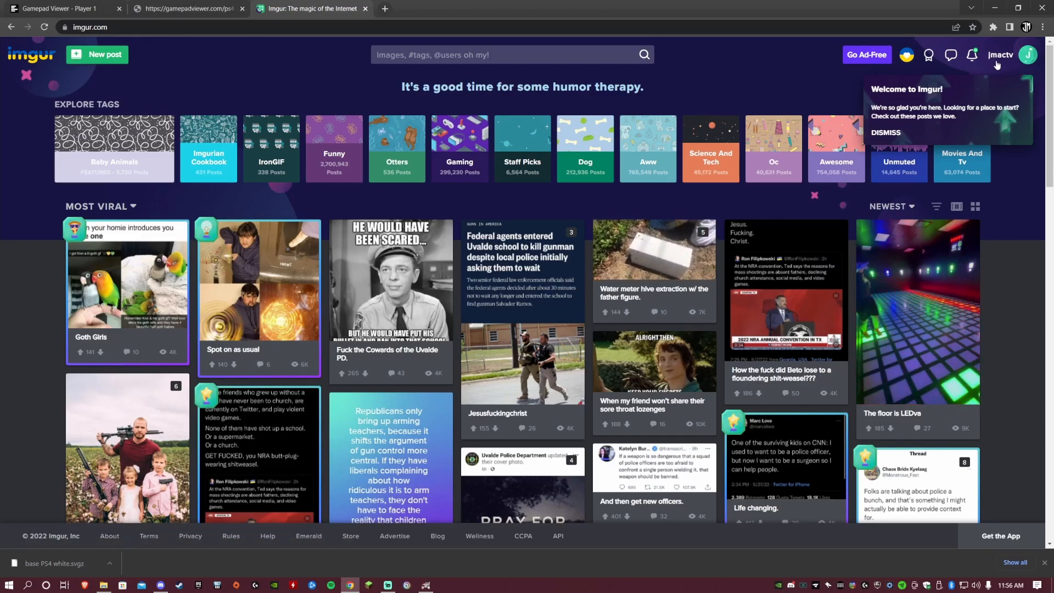
mouse_move(1012, 58)
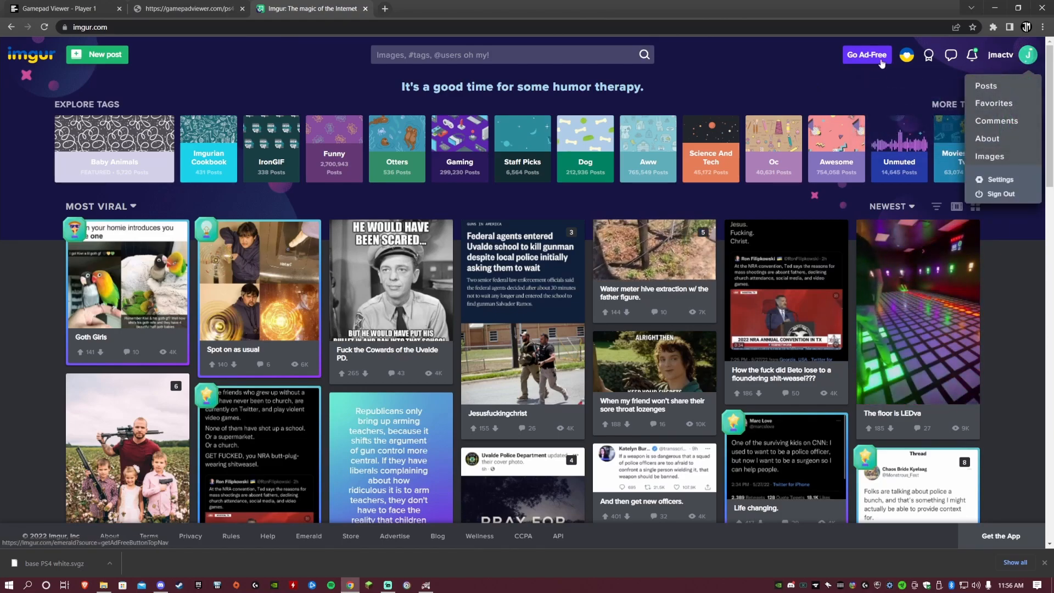
left_click(97, 54)
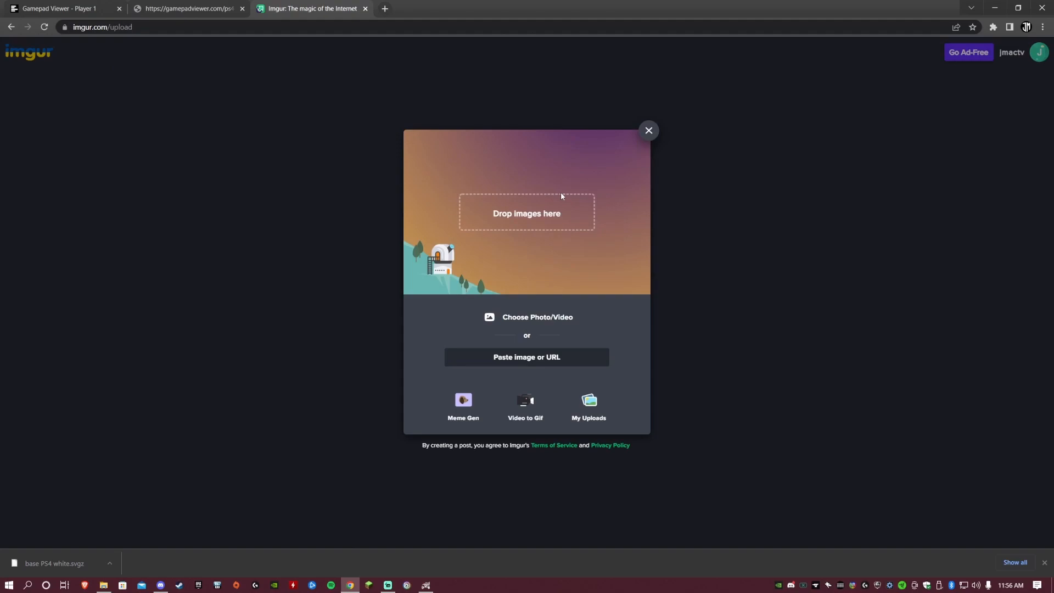
key("alt+Tab")
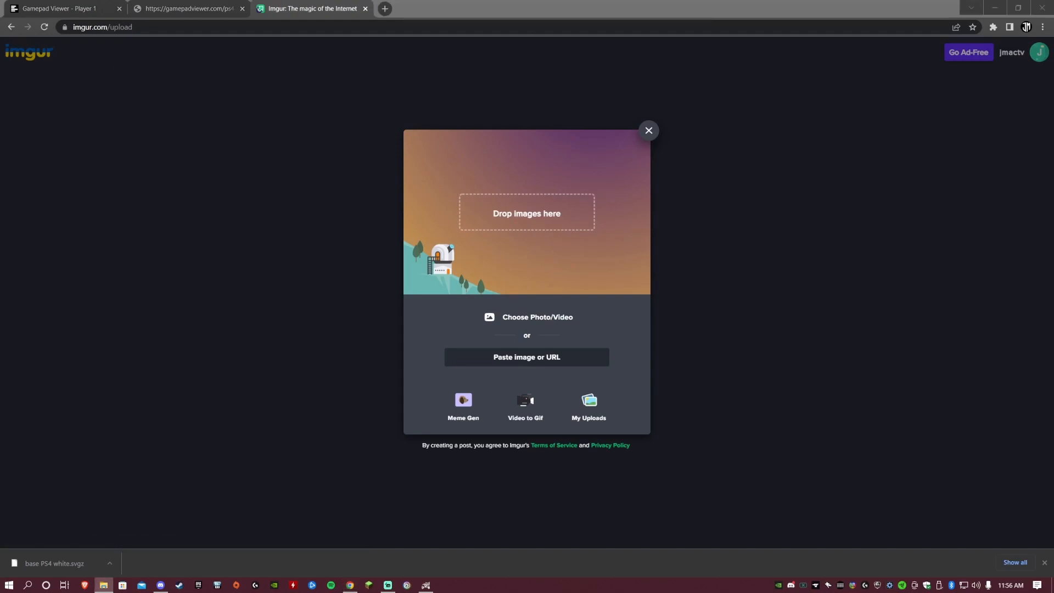
left_click_drag(0, 220, 561, 243)
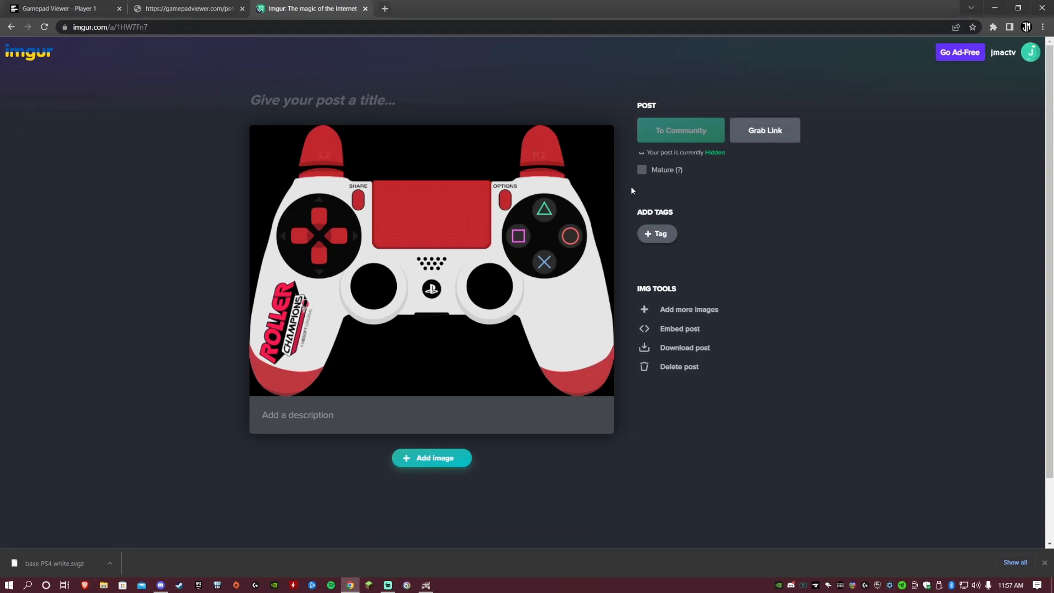
left_click(769, 135)
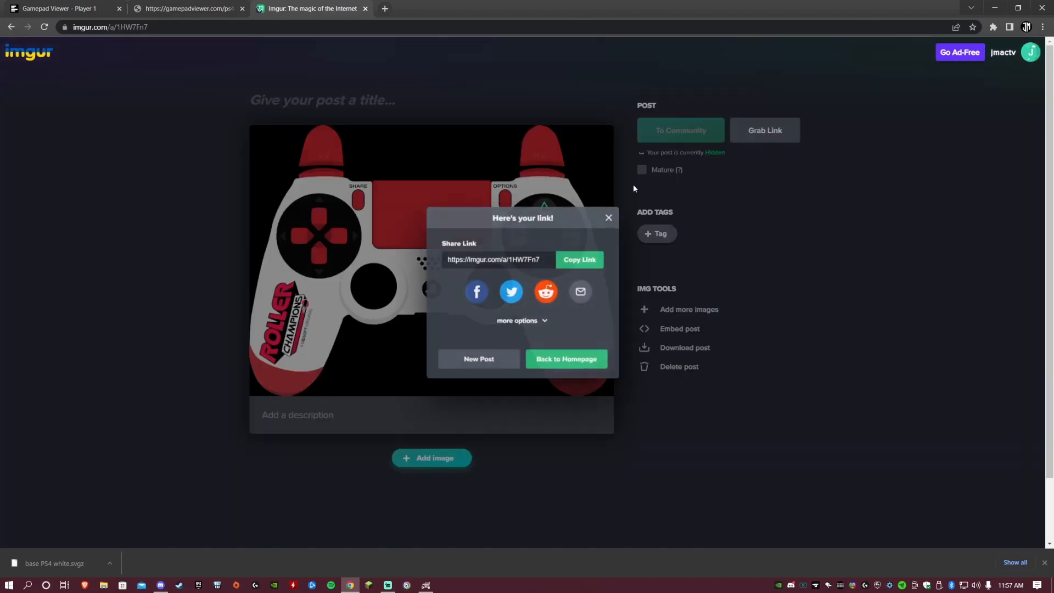
left_click(583, 258)
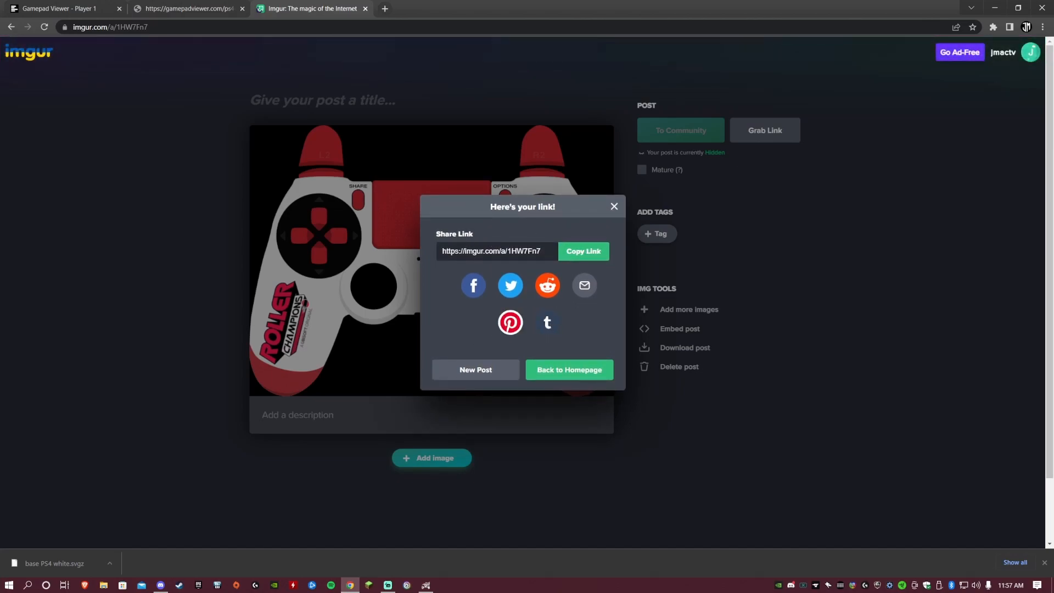
left_click(615, 208)
Open style.css in the Gamepad Viewer page sources and copy the whole PS4 White Controller Styling block, including its BEGIN and END comments.
left_click(91, 8)
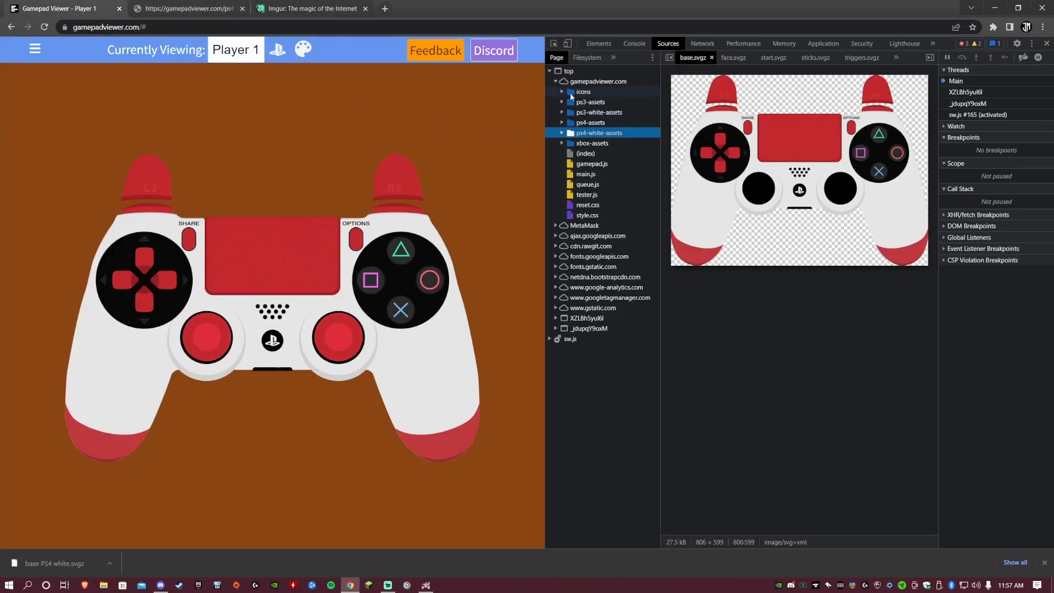
left_click(597, 216)
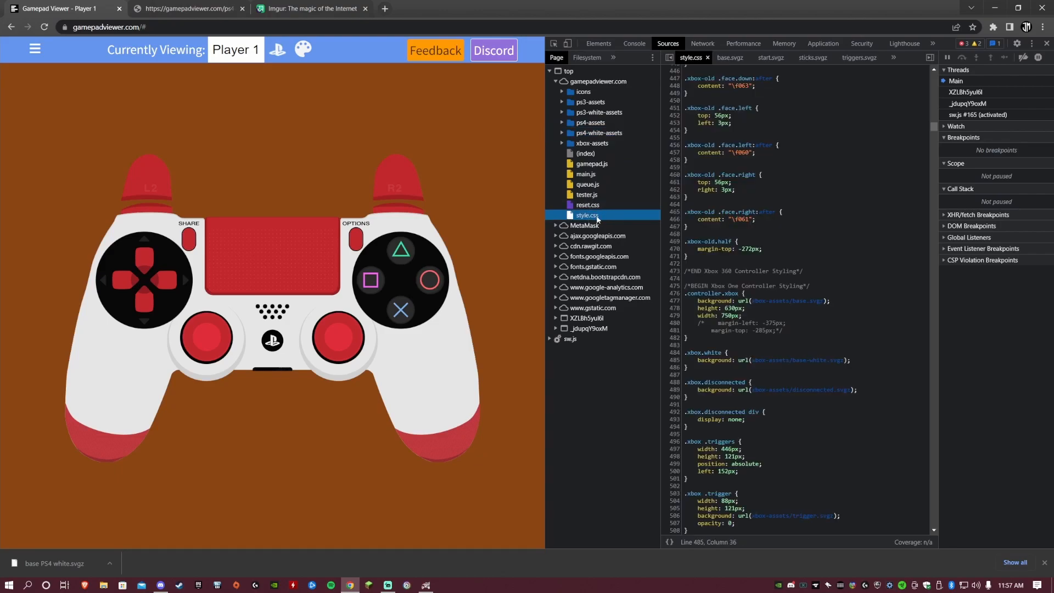
scroll(787, 232, "up", 5)
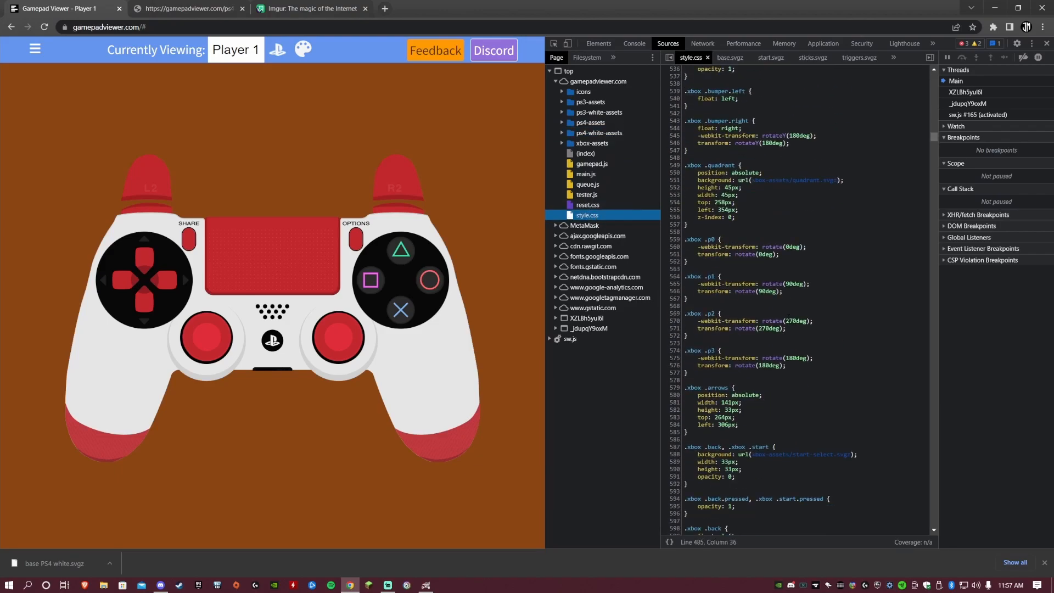
left_click_drag(932, 128, 939, 189)
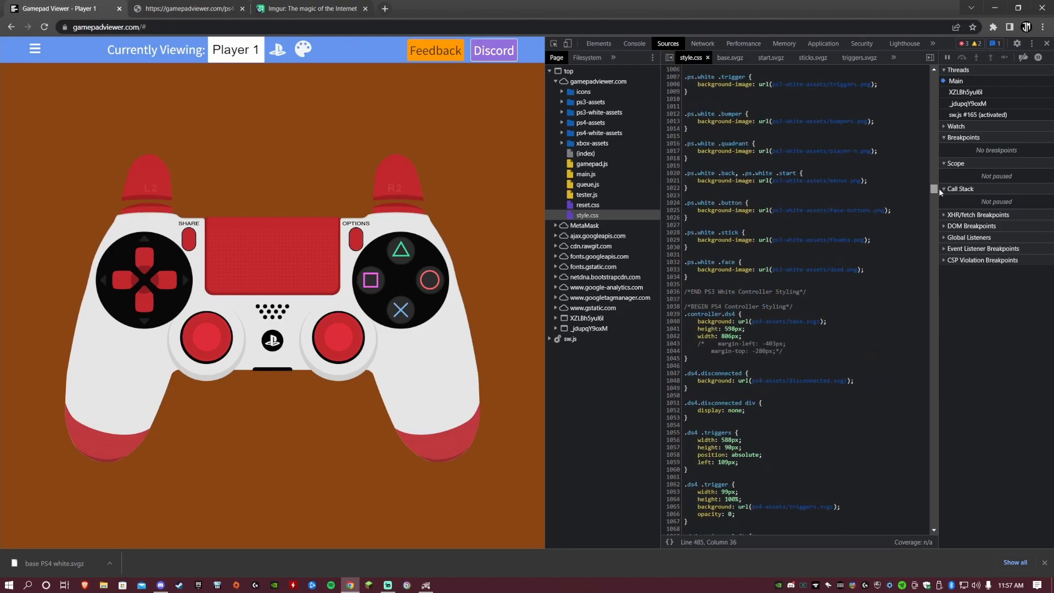
scroll(796, 299, "up", 1)
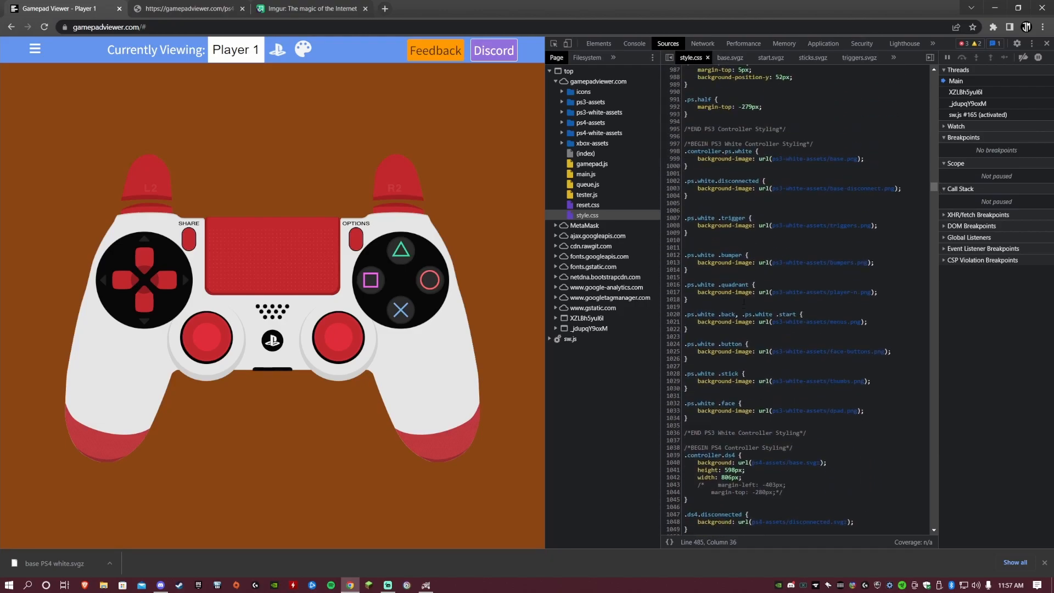
scroll(756, 191, "down", 12)
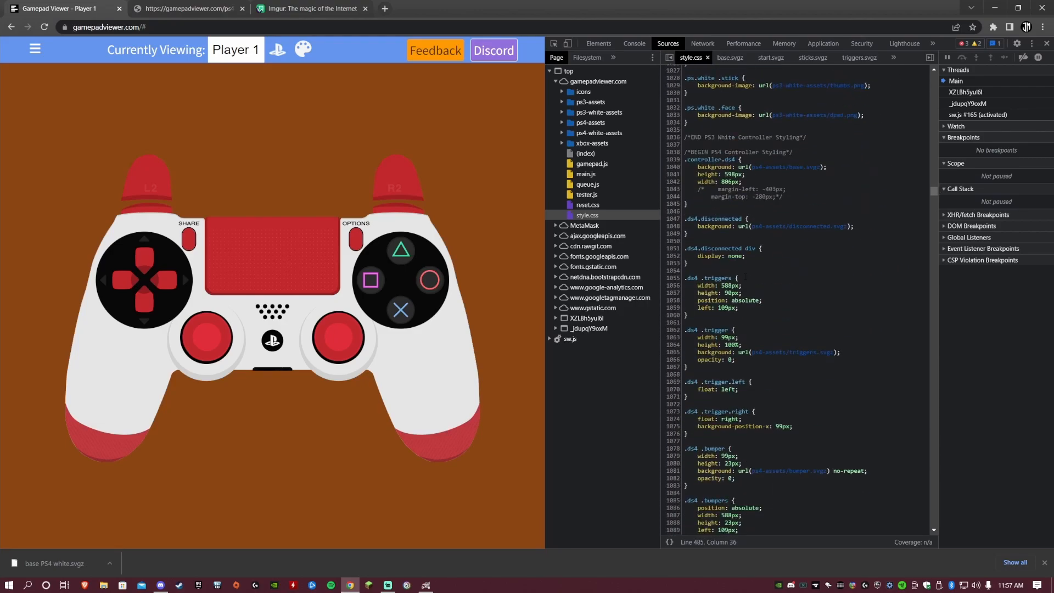
scroll(756, 192, "down", 10)
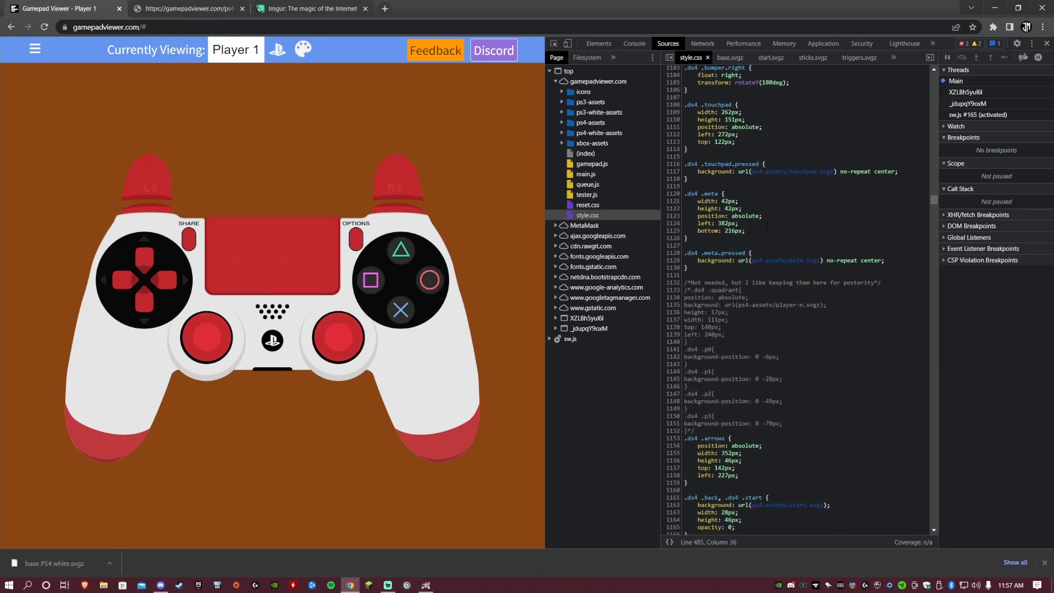
scroll(768, 227, "down", 14)
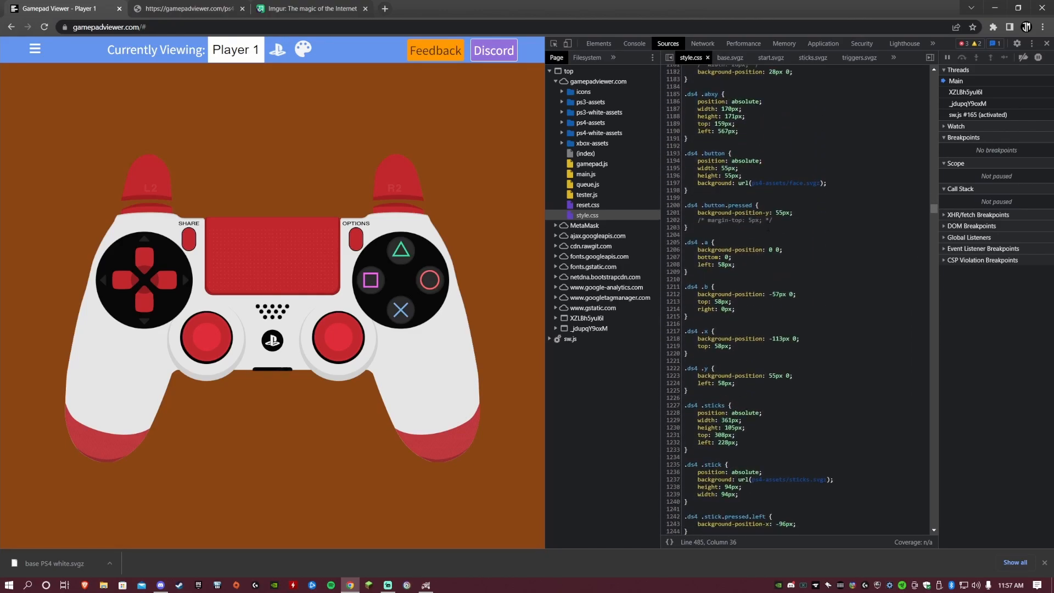
scroll(774, 260, "down", 3)
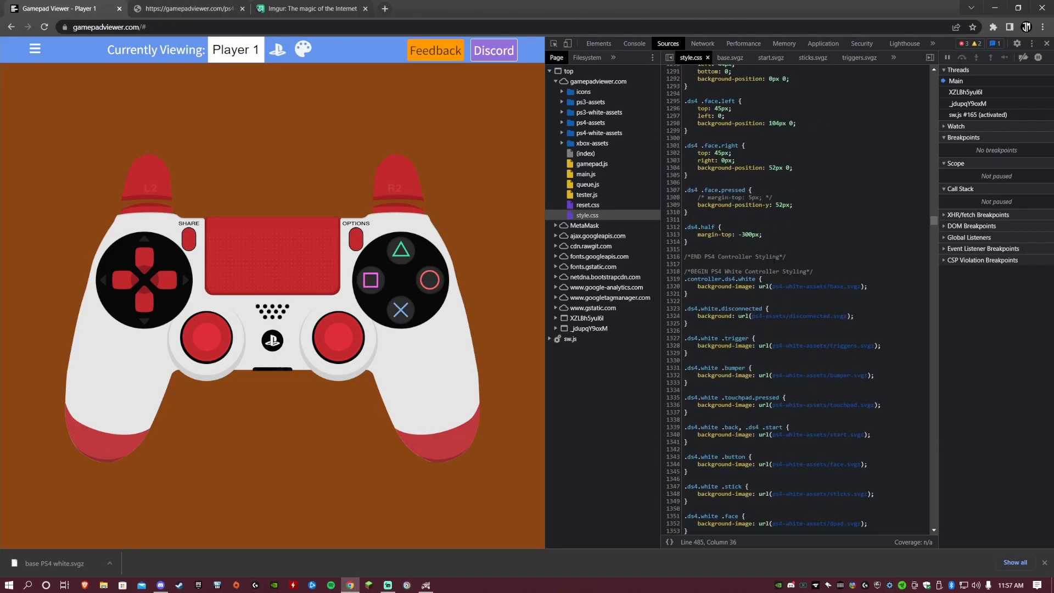
left_click_drag(716, 271, 806, 271)
left_click(704, 271)
left_click_drag(704, 271, 686, 182)
scroll(807, 329, "down", 4)
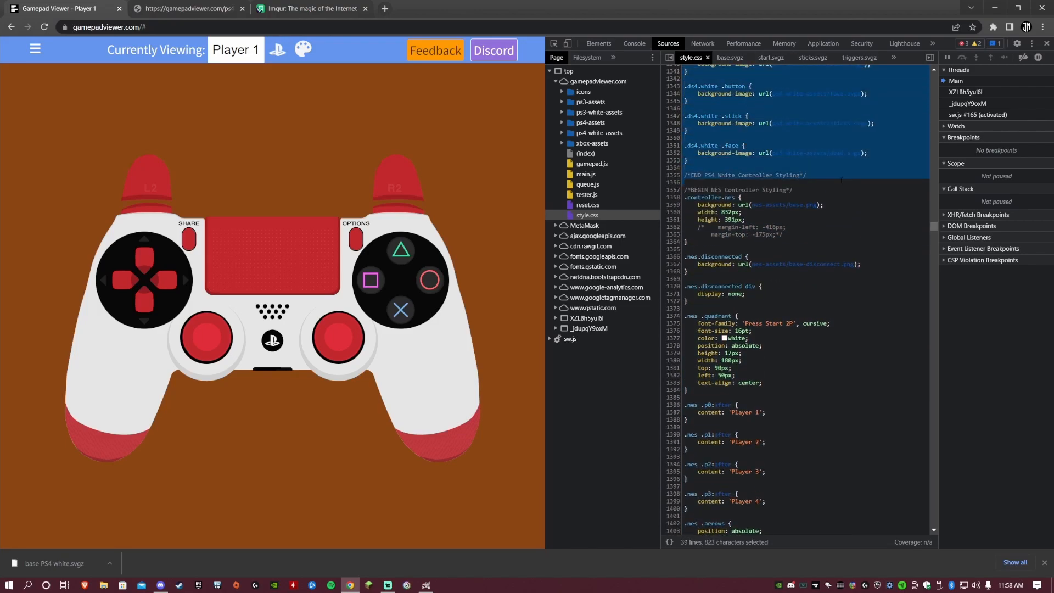
Search for "code paste" in a new browser tab, open Paste Of Code and paste the copied CSS block into its editor.
left_click(385, 8)
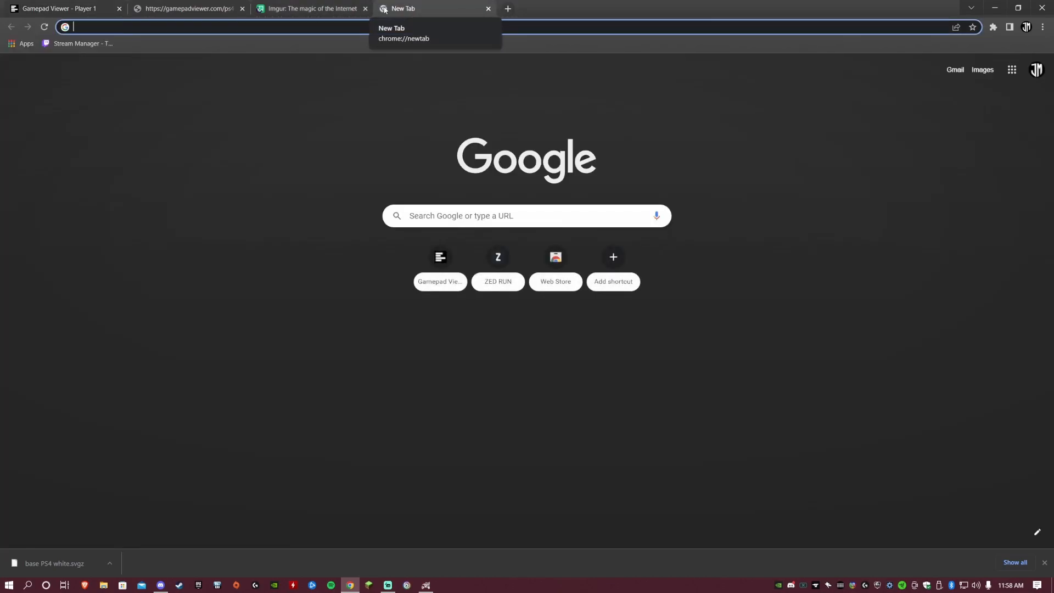
type("code paste")
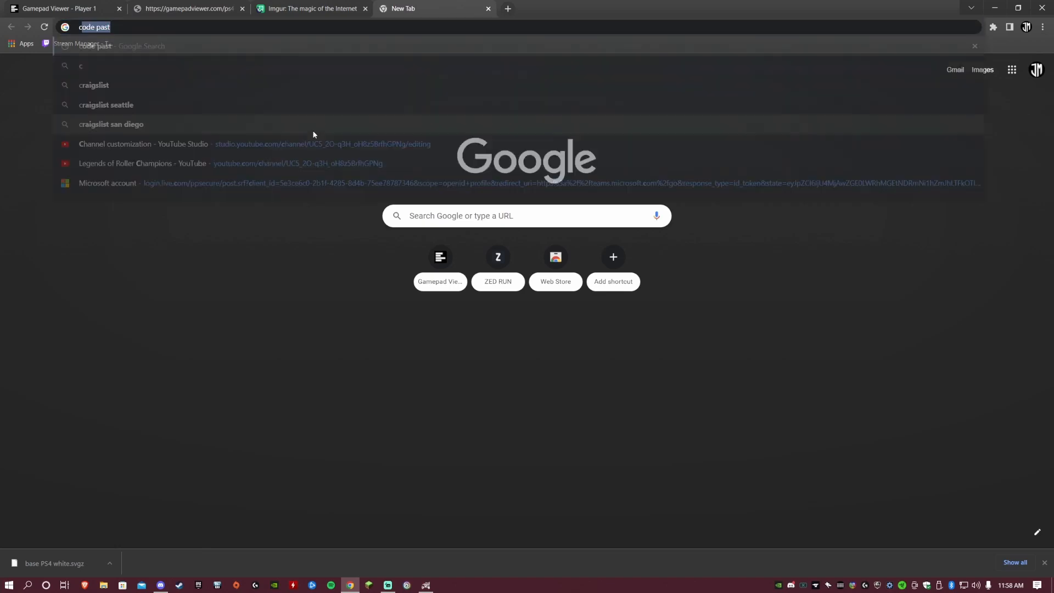
key("Return")
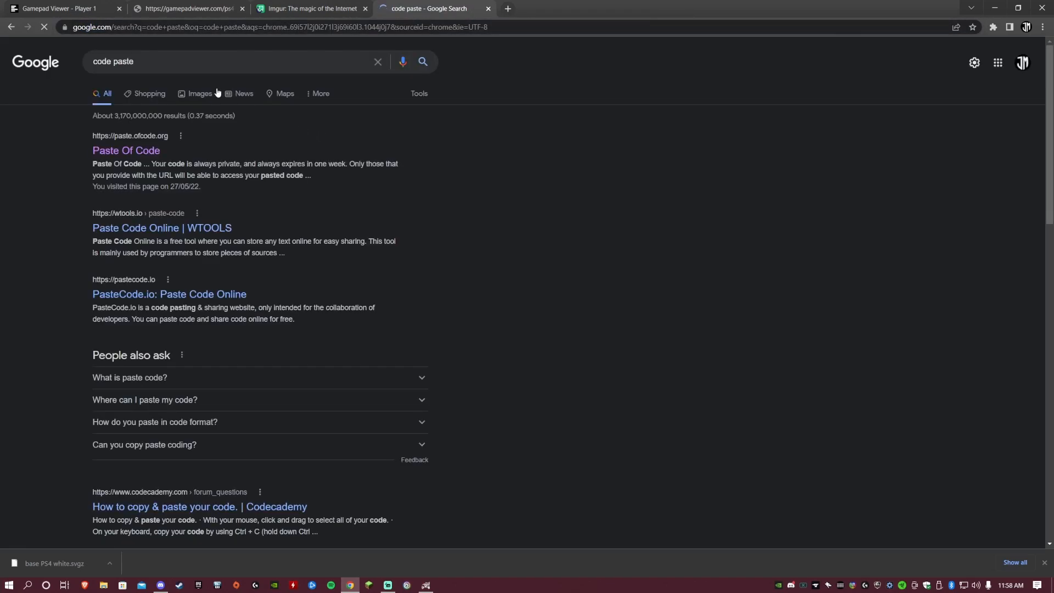
left_click(148, 145)
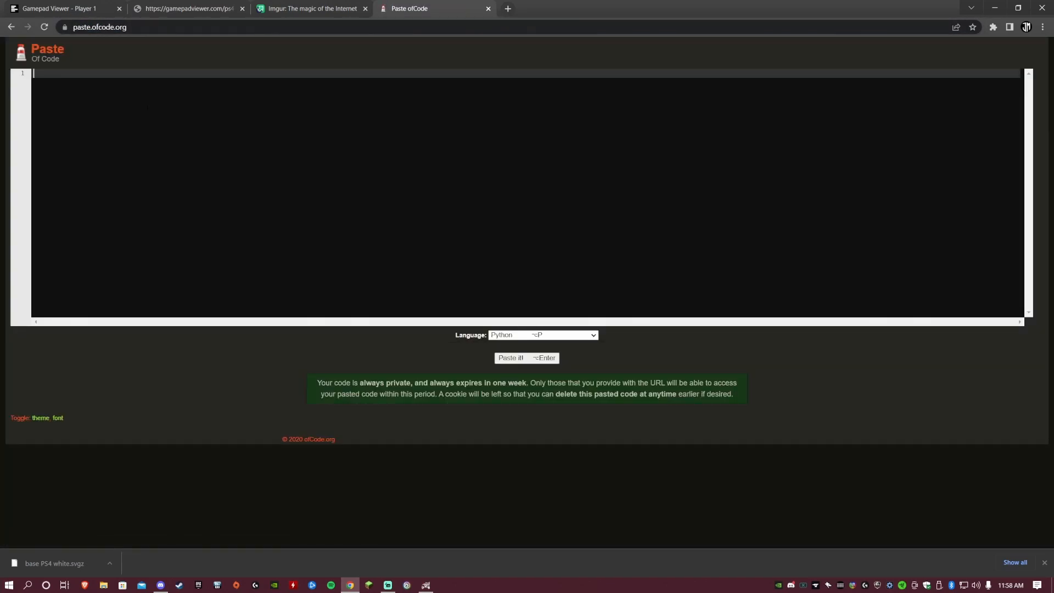
key("ctrl+v")
scroll(527, 193, "up", 10)
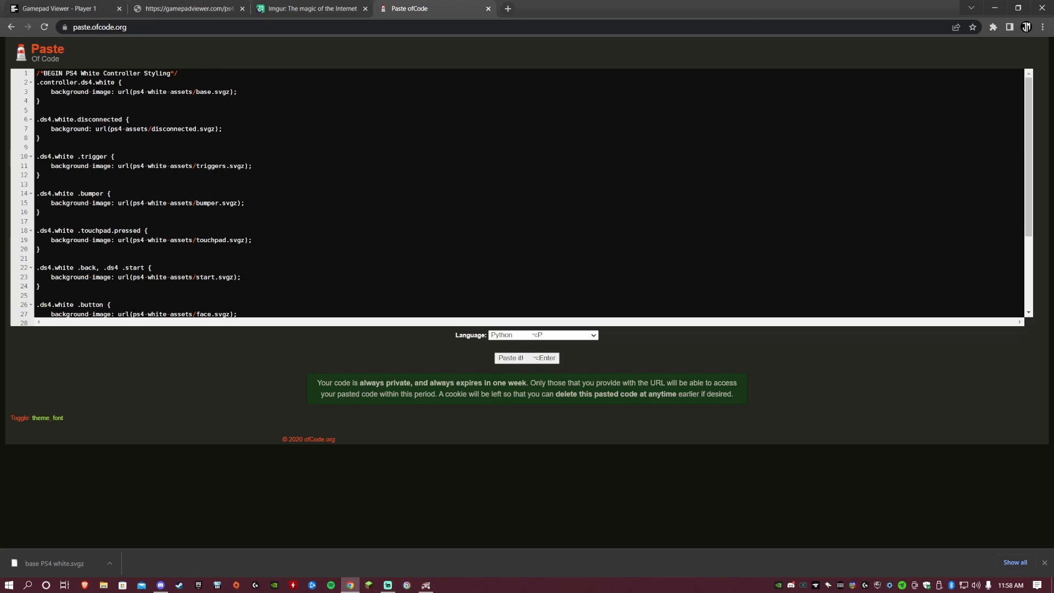
left_click(229, 92)
left_click_drag(230, 92, 134, 91)
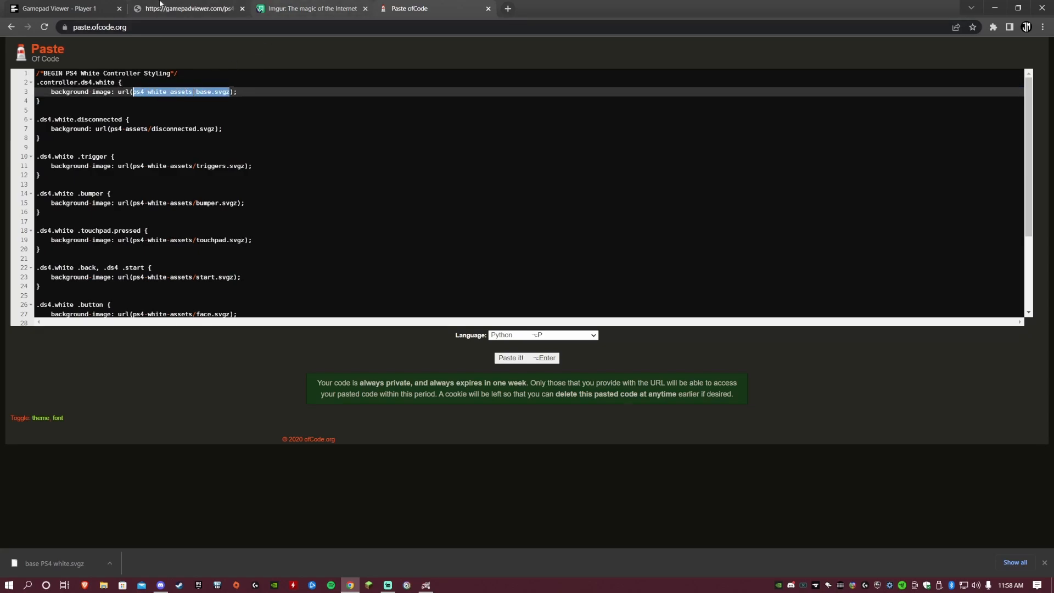
left_click(61, 8)
left_click(409, 8)
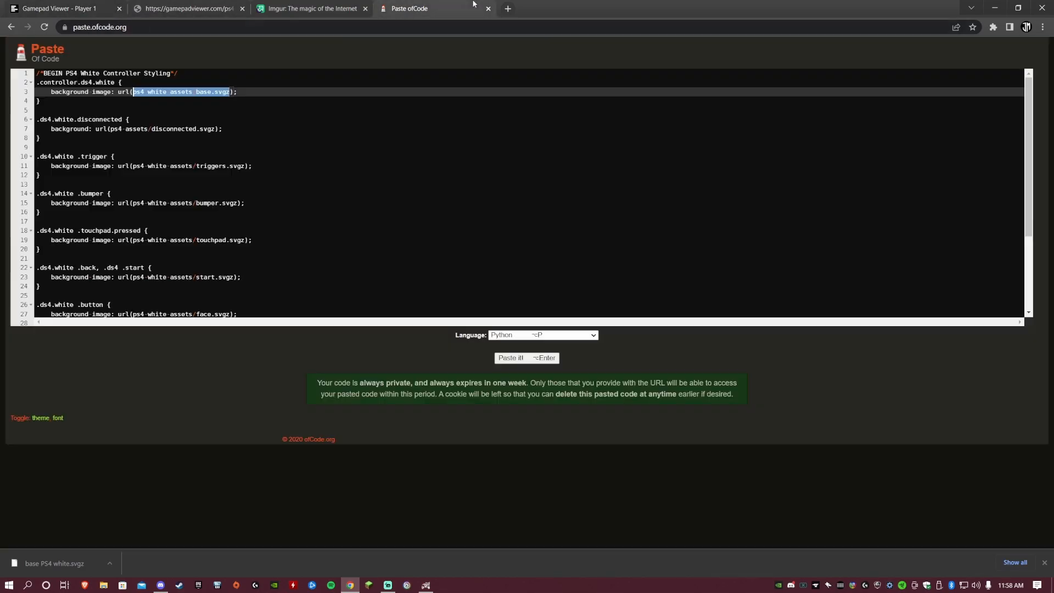
left_click(308, 8)
left_click(763, 132)
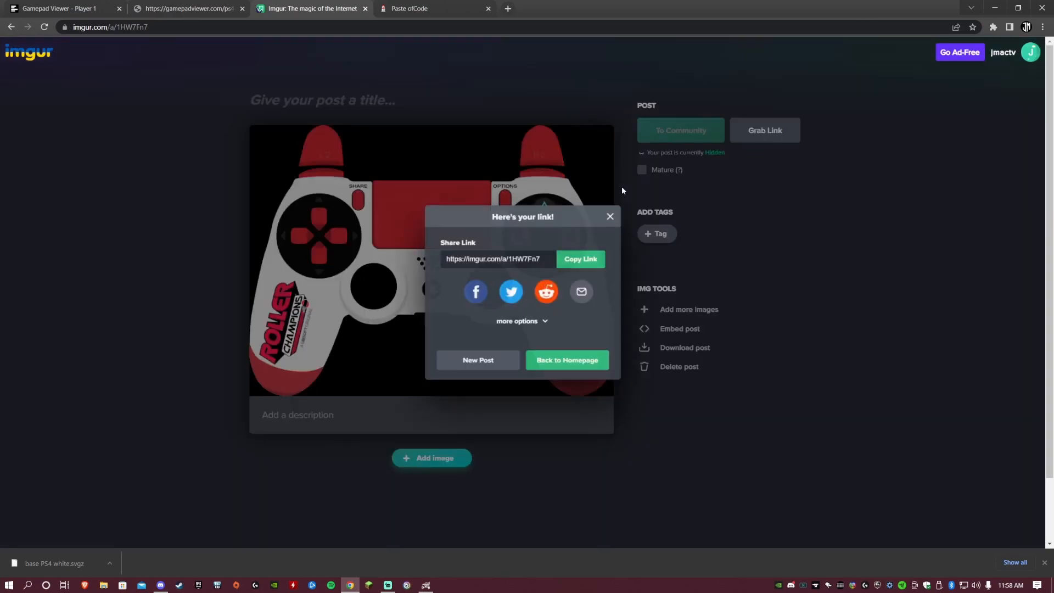
left_click(588, 259)
left_click(380, 7)
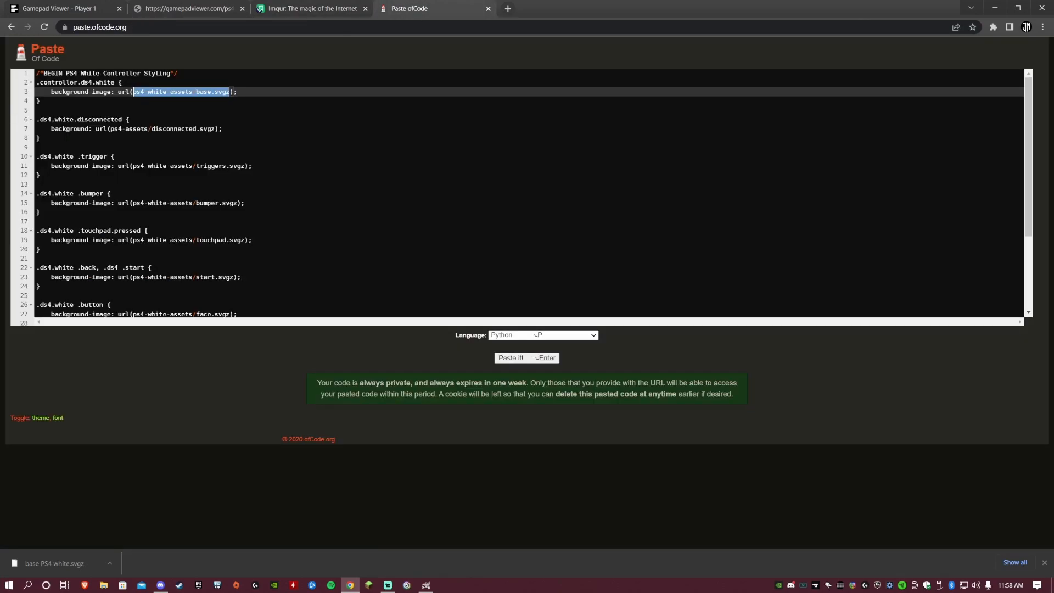
key("ctrl+v")
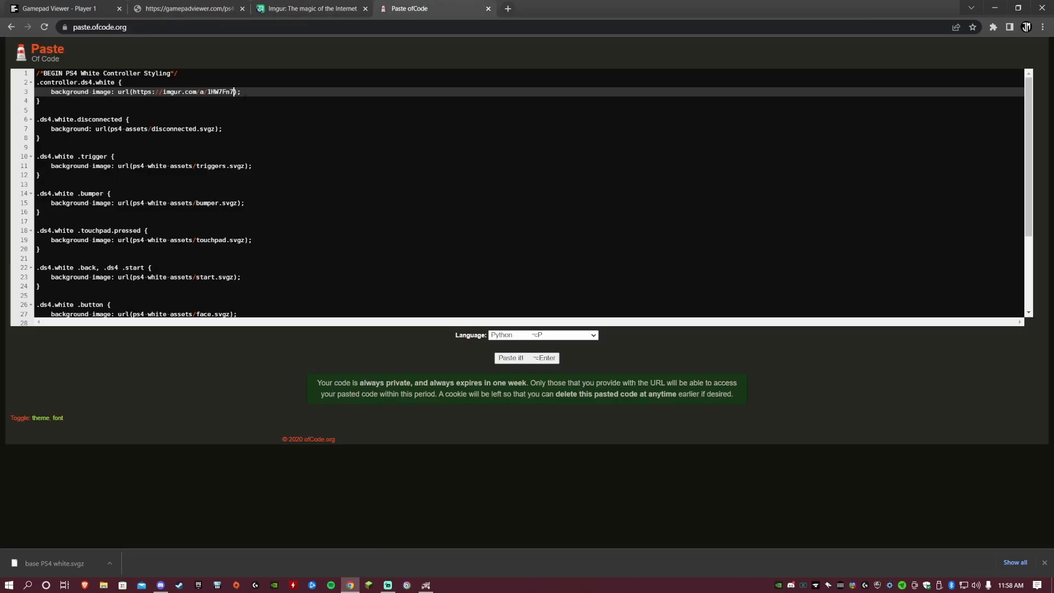
type(".png")
left_click(251, 130)
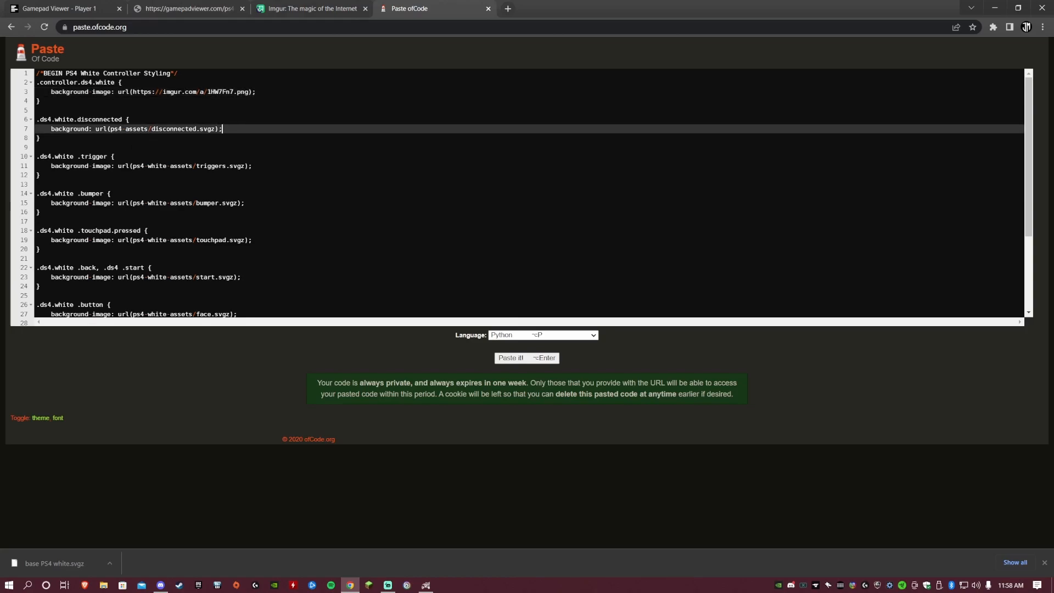
Dismiss the Imgur share-link dialog and examine the remaining image paths in the pasted PS4 White Controller Styling code on Paste Of Code.
left_click(297, 7)
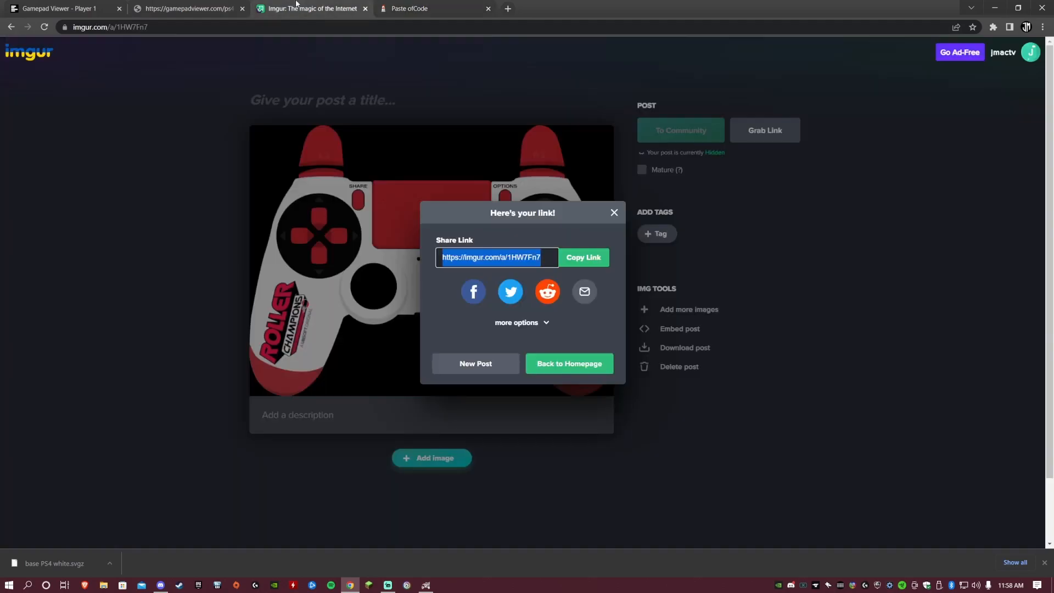
left_click(614, 213)
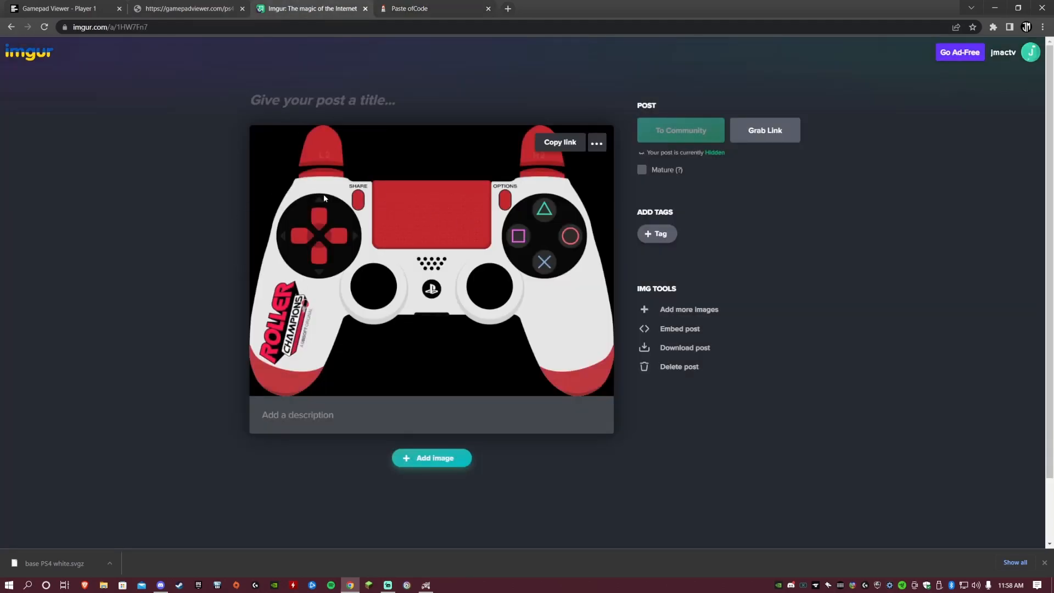
left_click(418, 8)
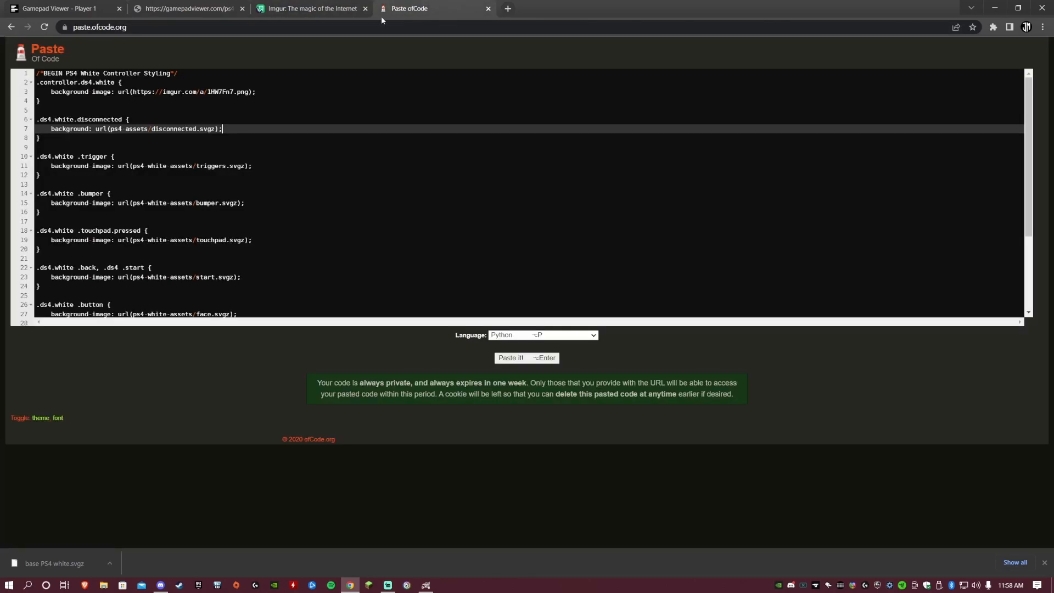
left_click(67, 166)
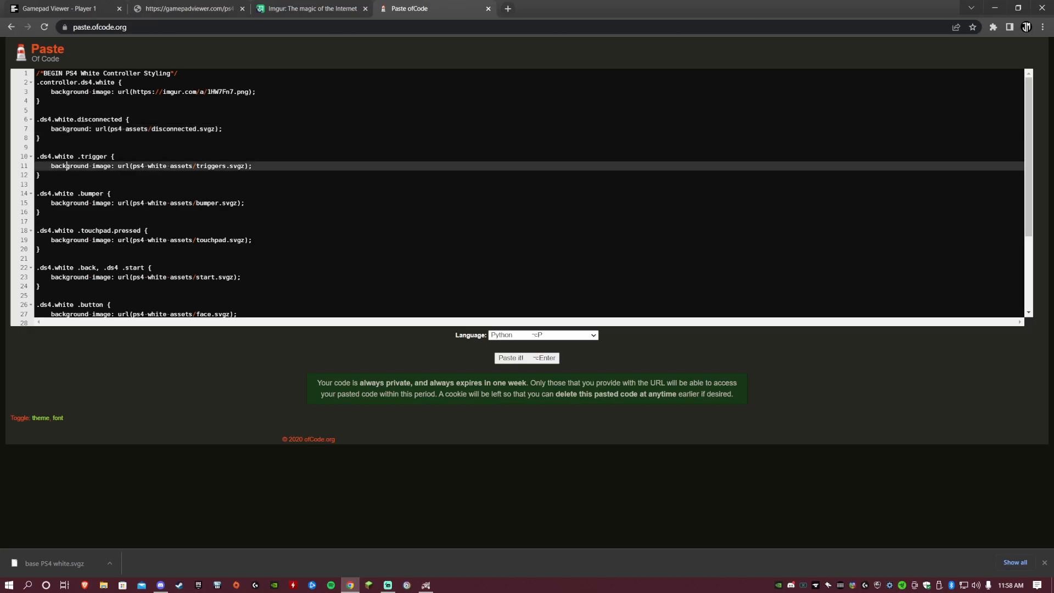
left_click_drag(132, 166, 244, 165)
left_click(249, 194)
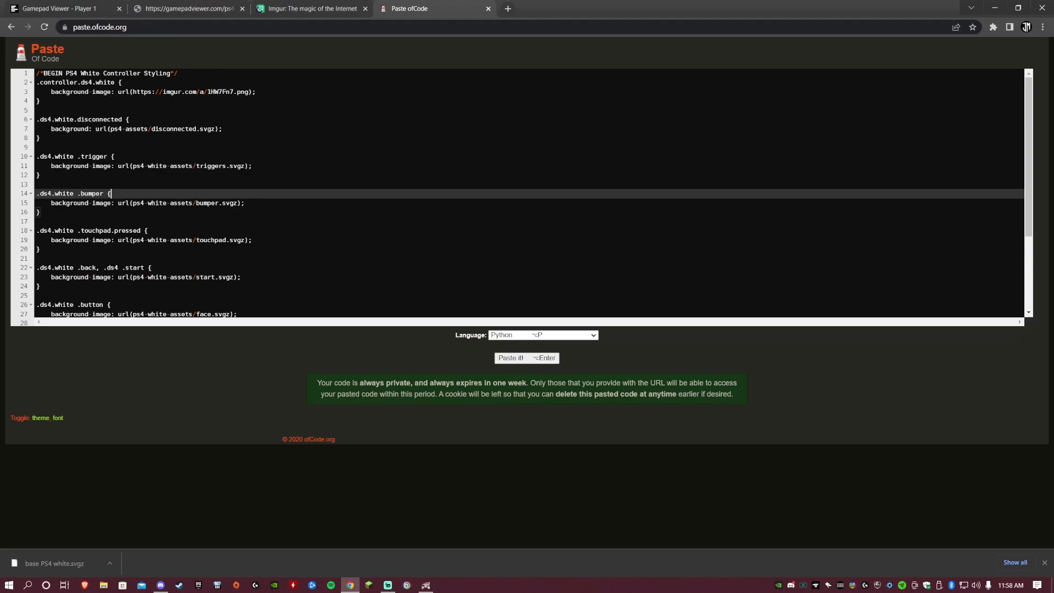
scroll(145, 224, "down", 3)
scroll(145, 224, "down", 1)
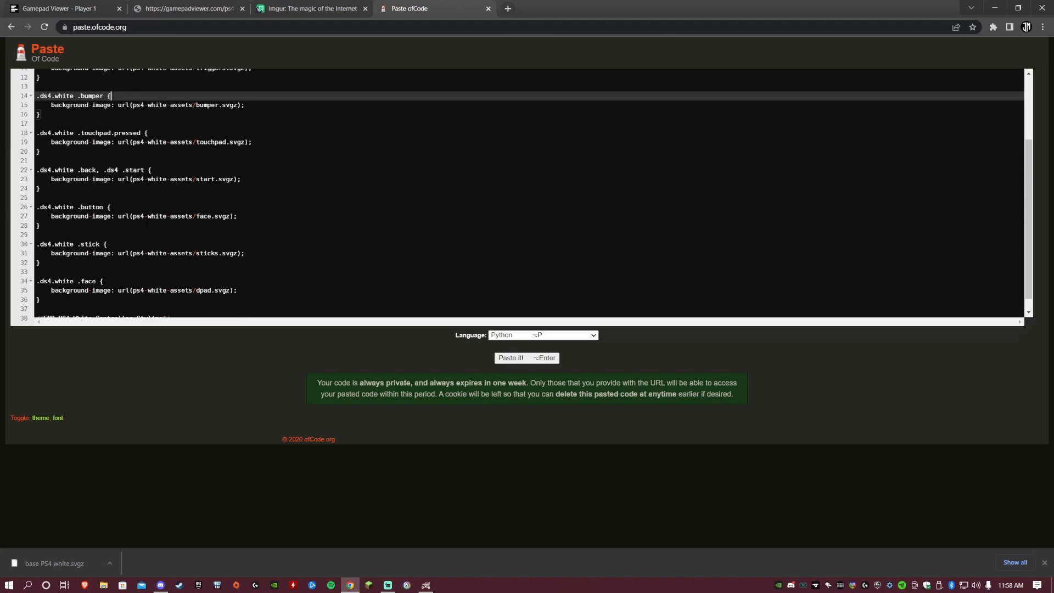
scroll(146, 224, "up", 5)
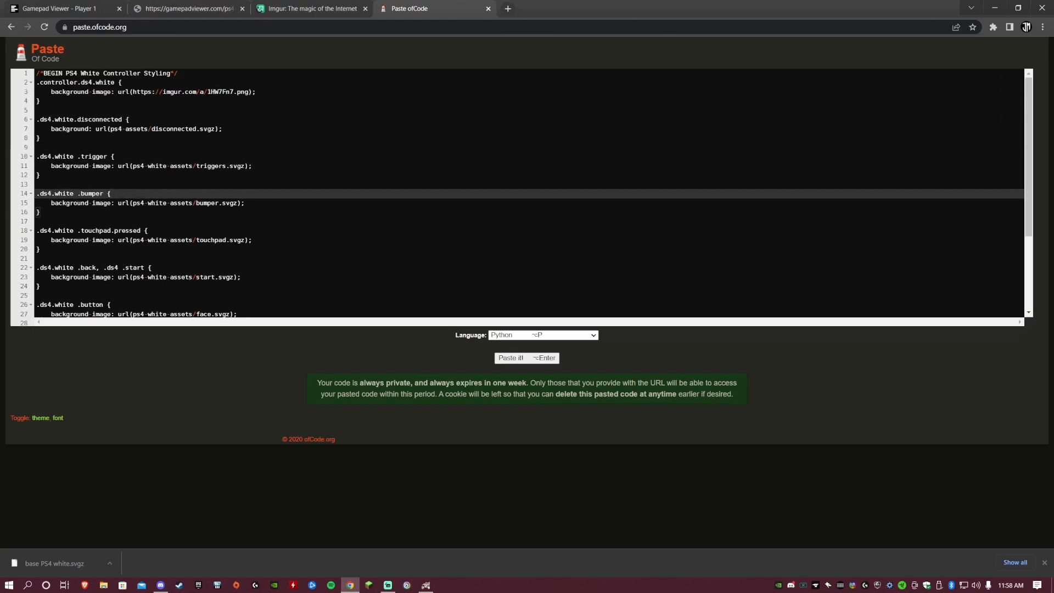
left_click(234, 92)
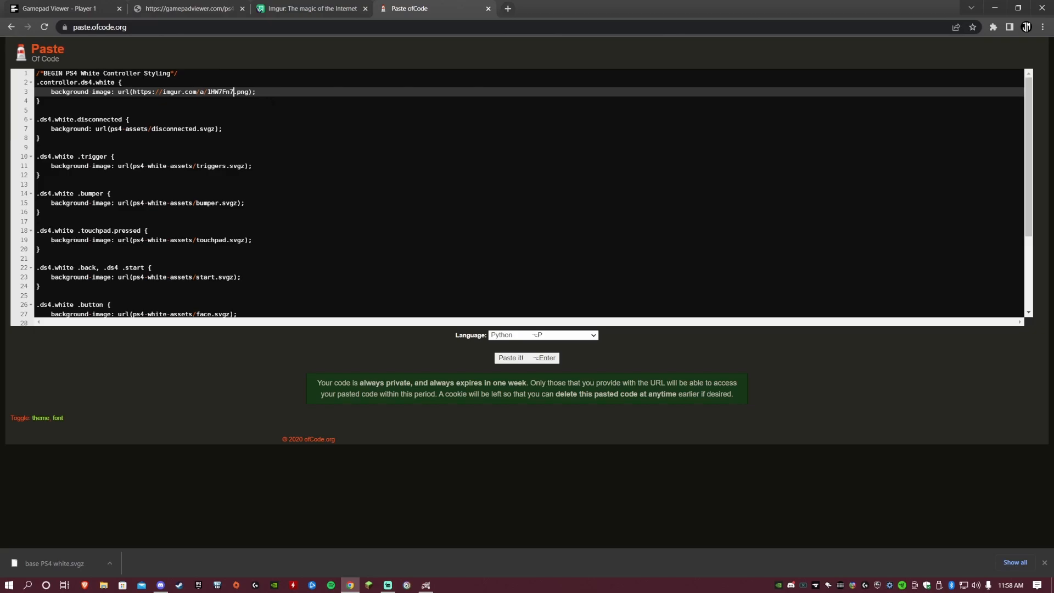
In Gamepad Viewer's style.css source, replace the .controller.ds4.white base.svgz path with the copied Imgur link ending in .png and close the developer tools.
key("ctrl+1")
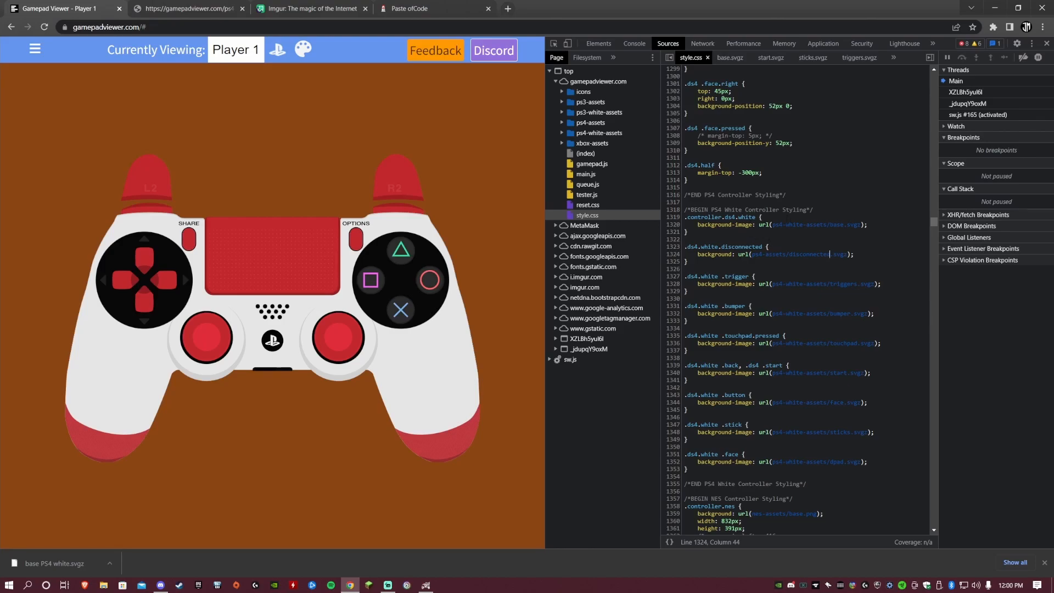
left_click_drag(861, 225, 775, 224)
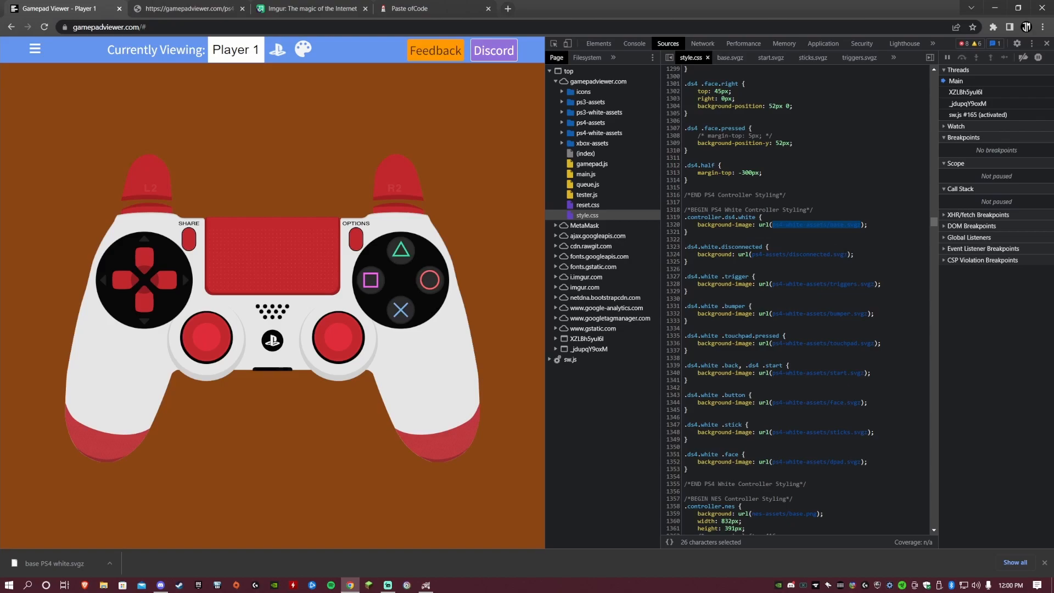
key("ctrl+v")
type(".png")
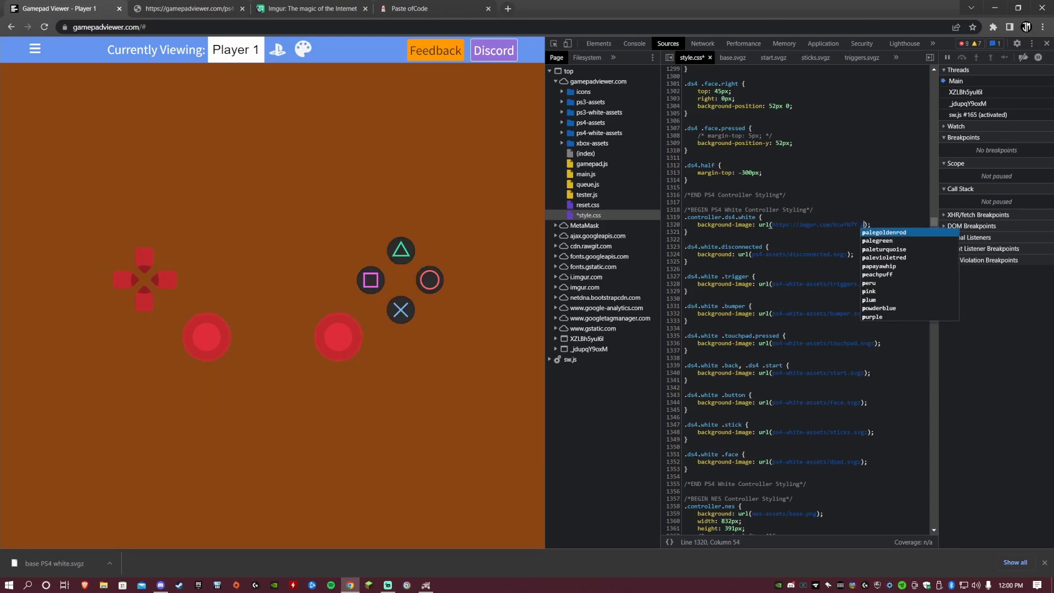
left_click(800, 265)
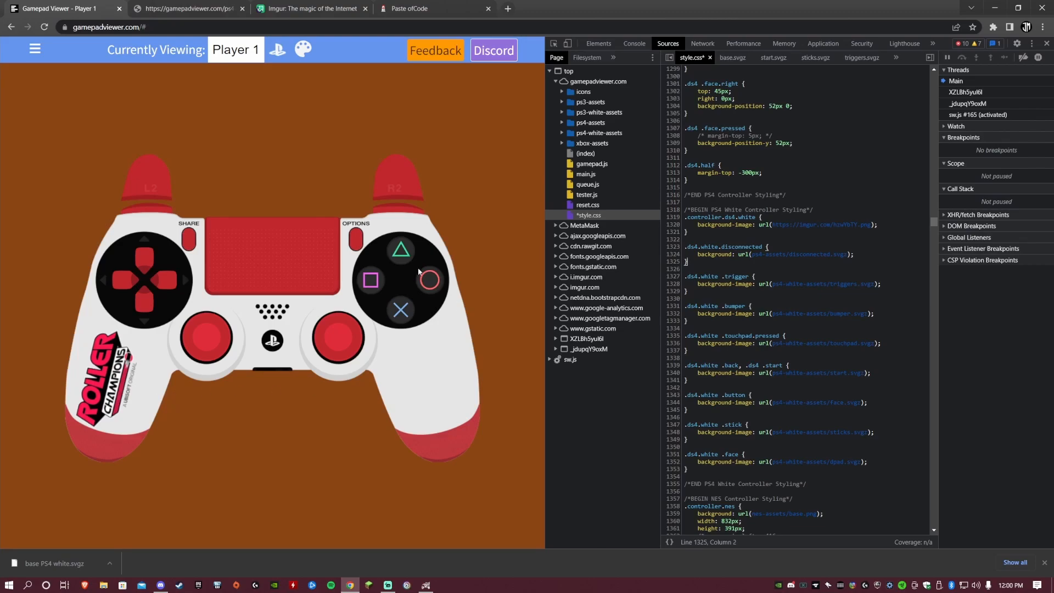
left_click(1046, 44)
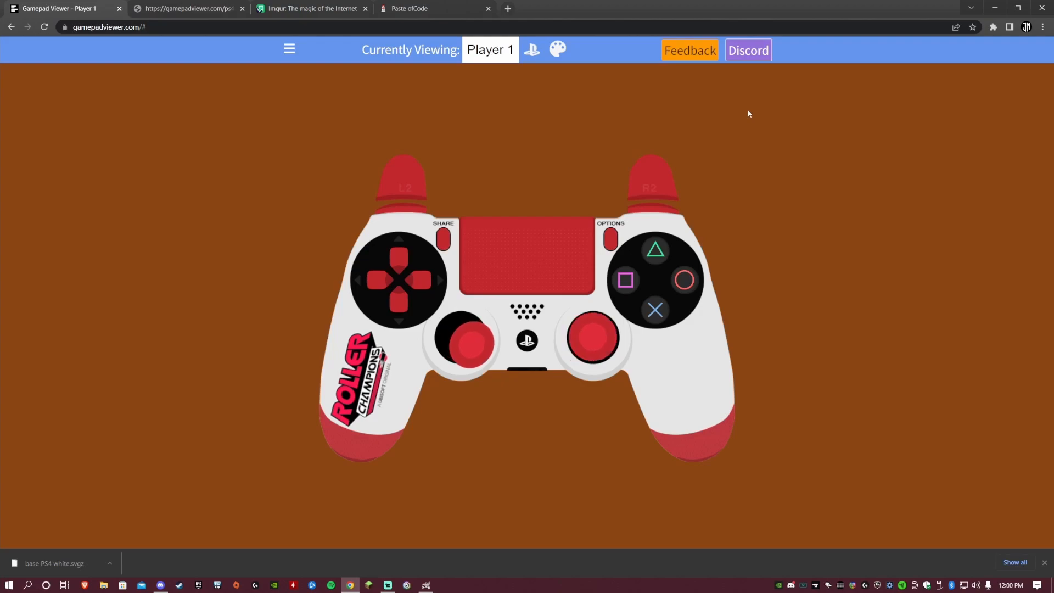
Open Gamepad Viewer's custom URL generator and choose the PlayStation 4 (White) skin.
left_click(289, 50)
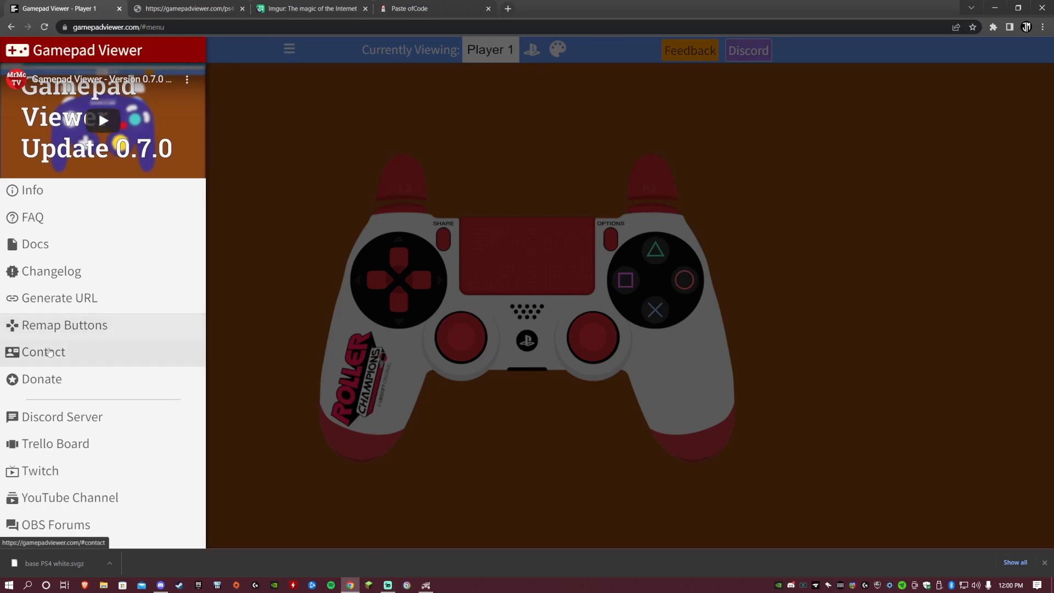
left_click(65, 299)
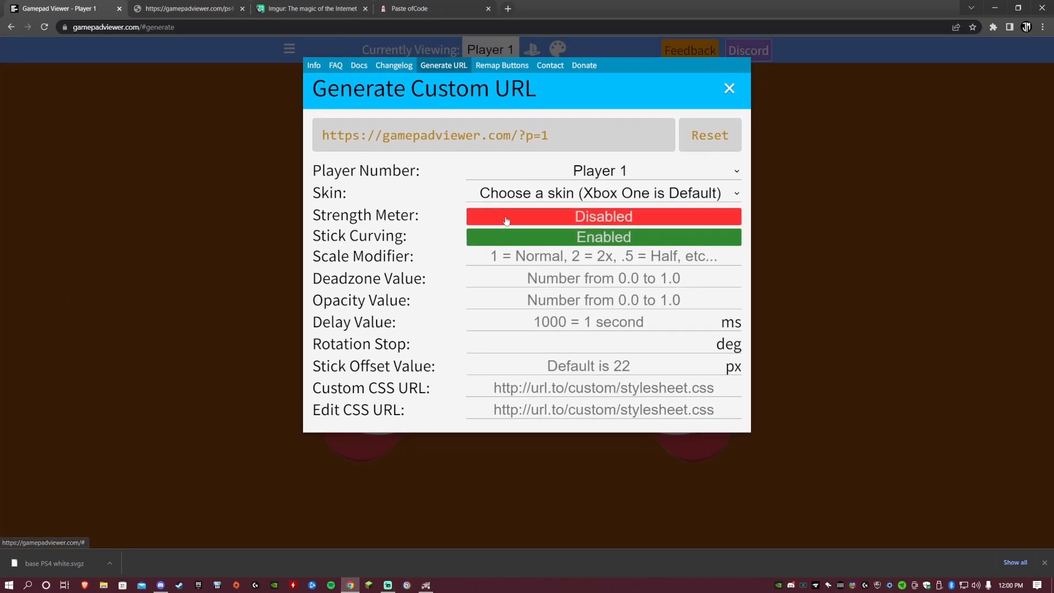
left_click(593, 198)
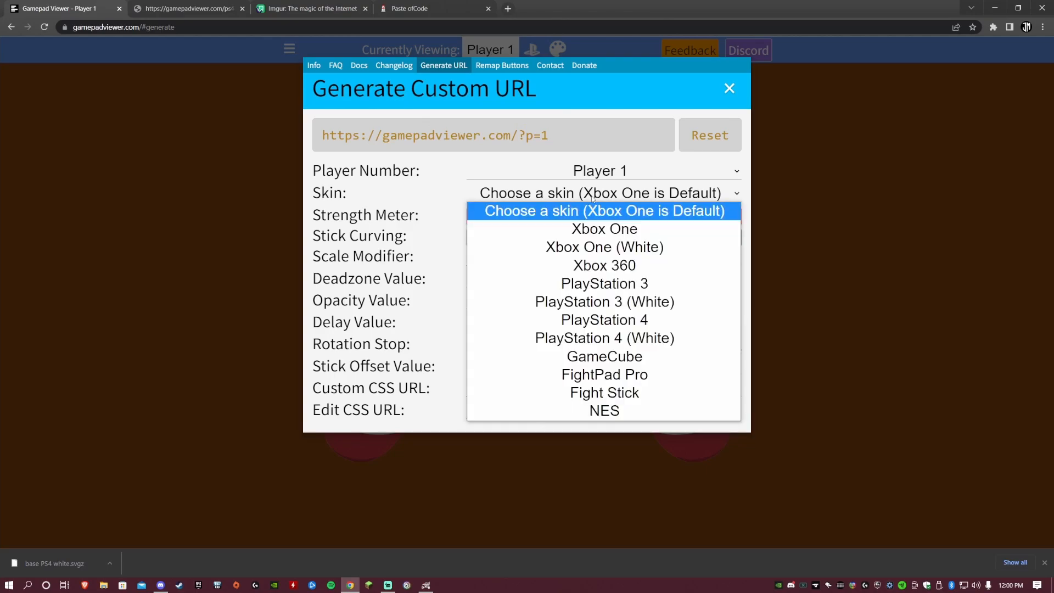
left_click(646, 339)
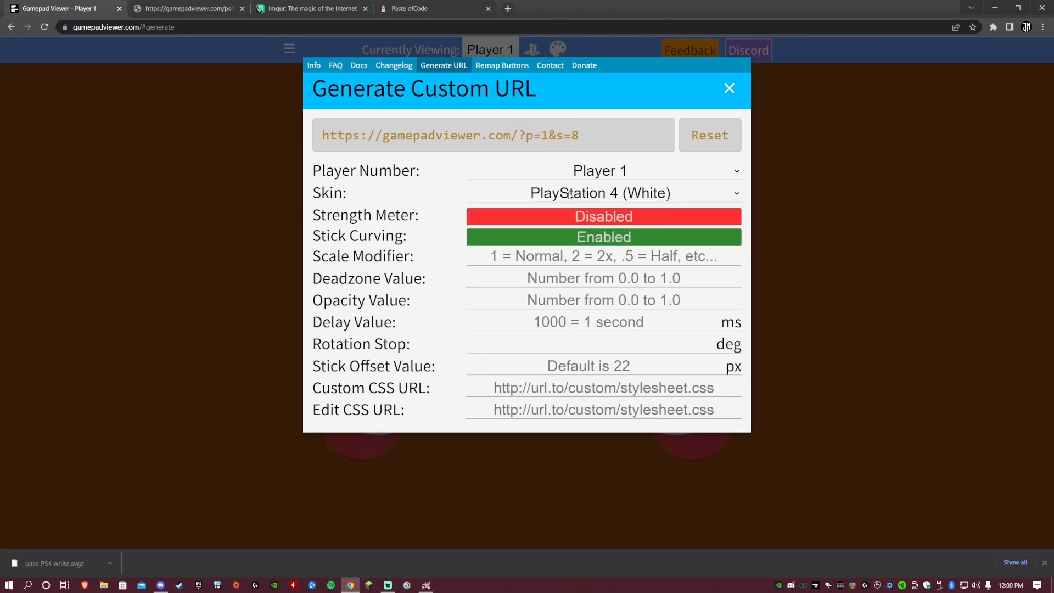
Check the active controller skin in the viewer and reopen the custom URL generator to verify its skin setting.
left_click(729, 88)
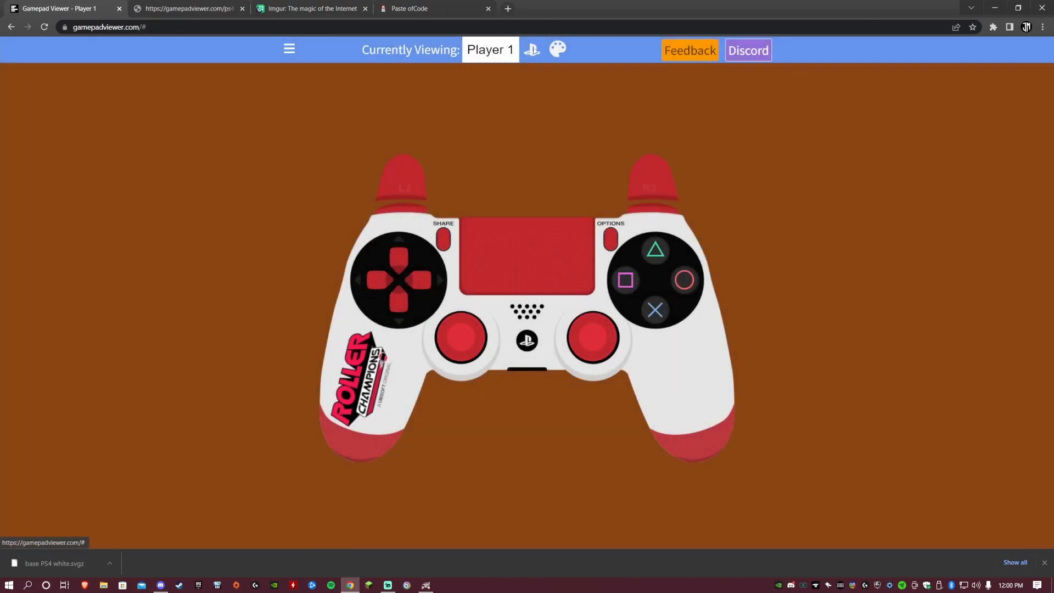
left_click(534, 53)
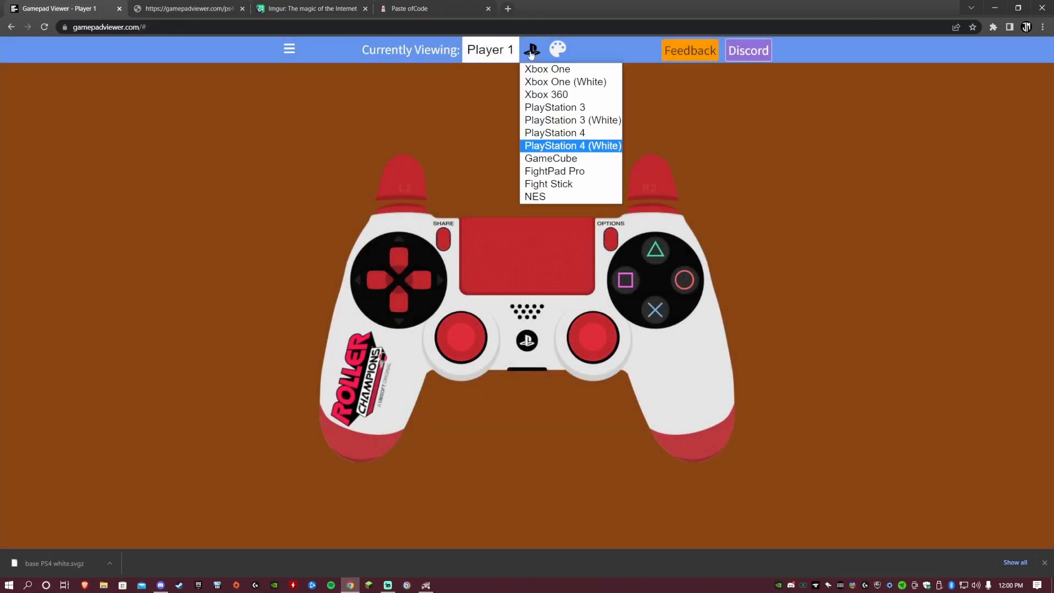
left_click(353, 123)
left_click(290, 49)
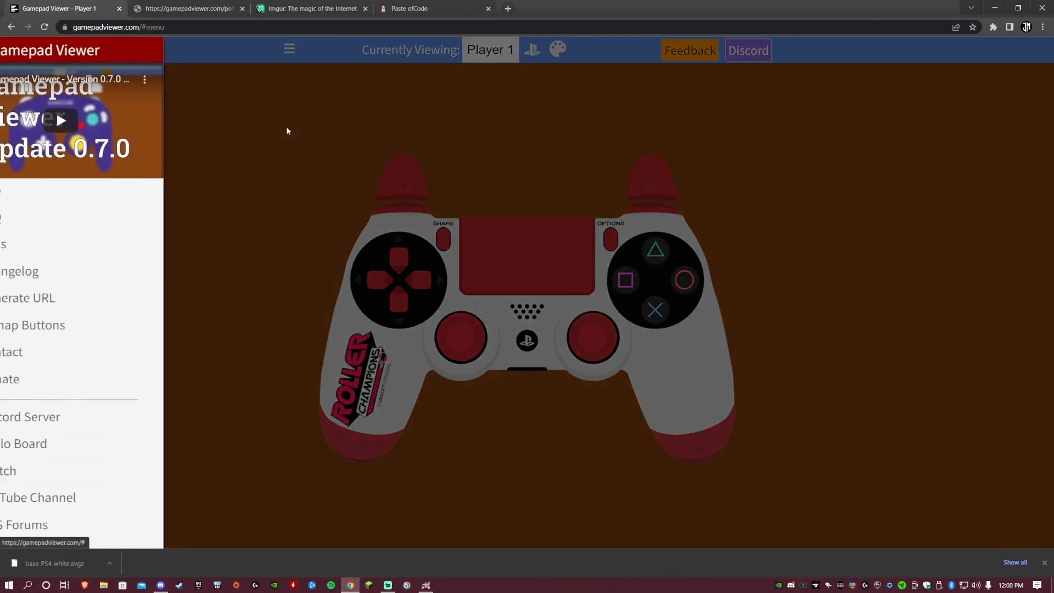
left_click(66, 299)
left_click(617, 198)
left_click(618, 197)
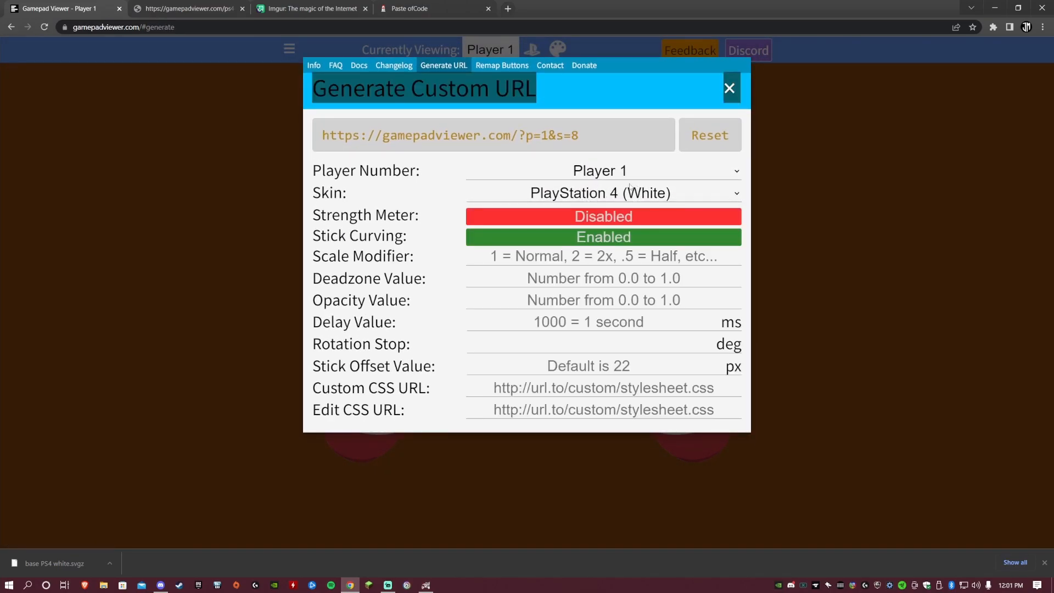
left_click(689, 144)
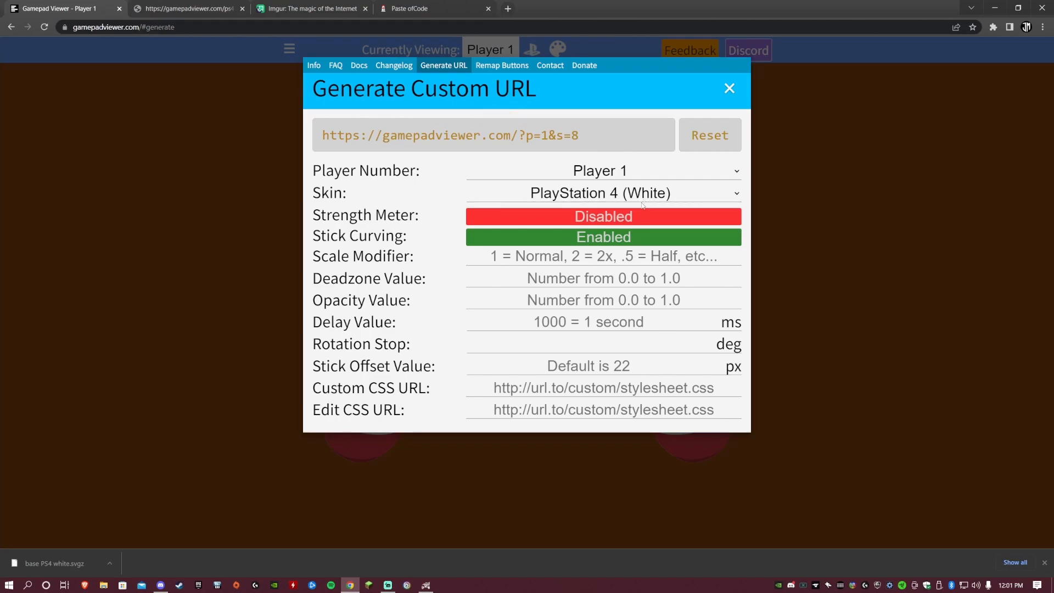
Switch to Streamlabs Desktop and add a new Browser Source named PS4 Controller to the Record scene.
key("alt+Tab")
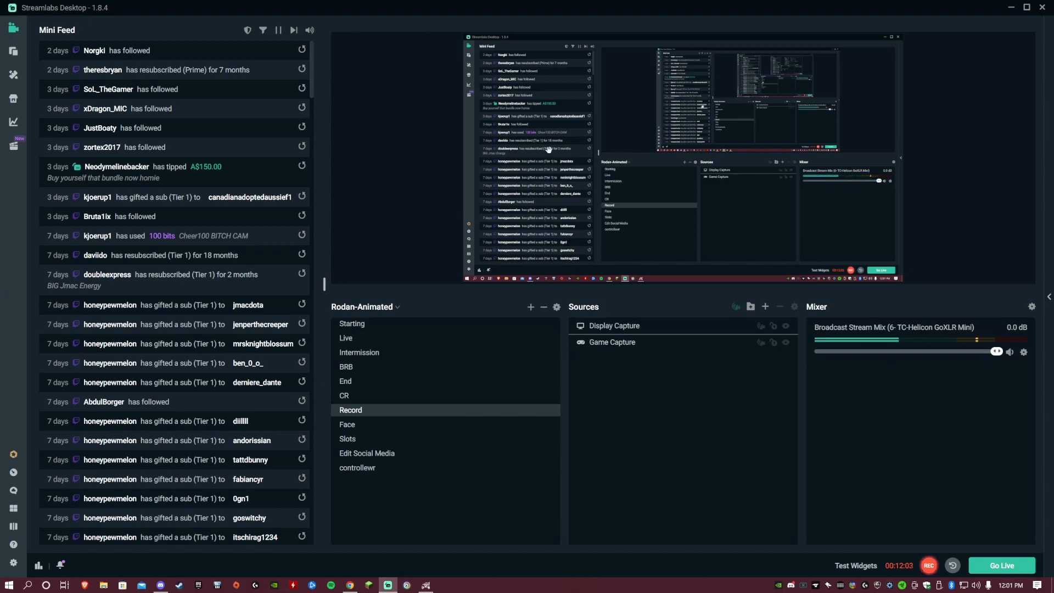
left_click(766, 308)
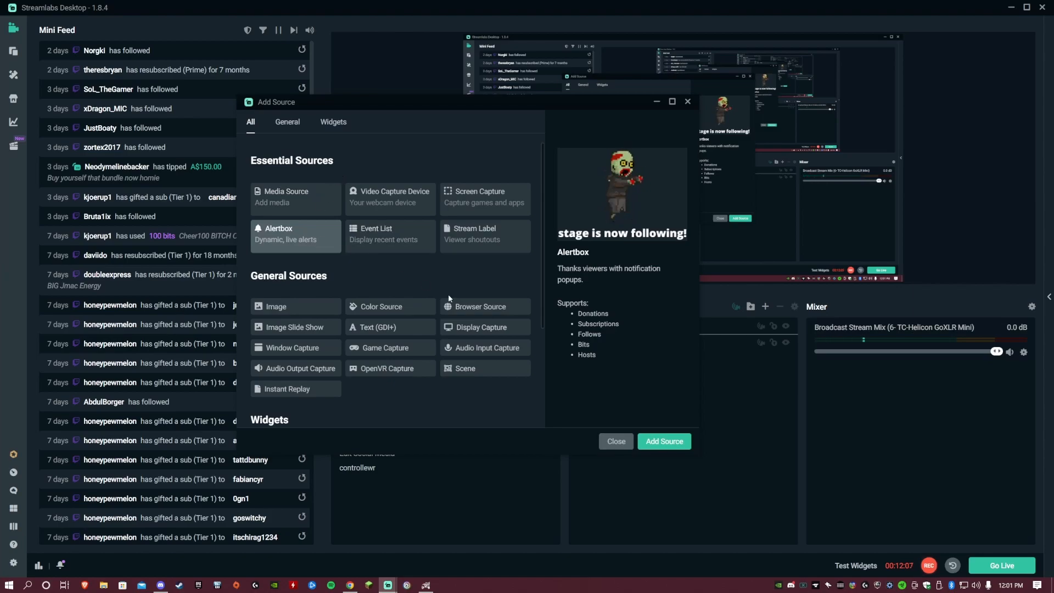
left_click(482, 307)
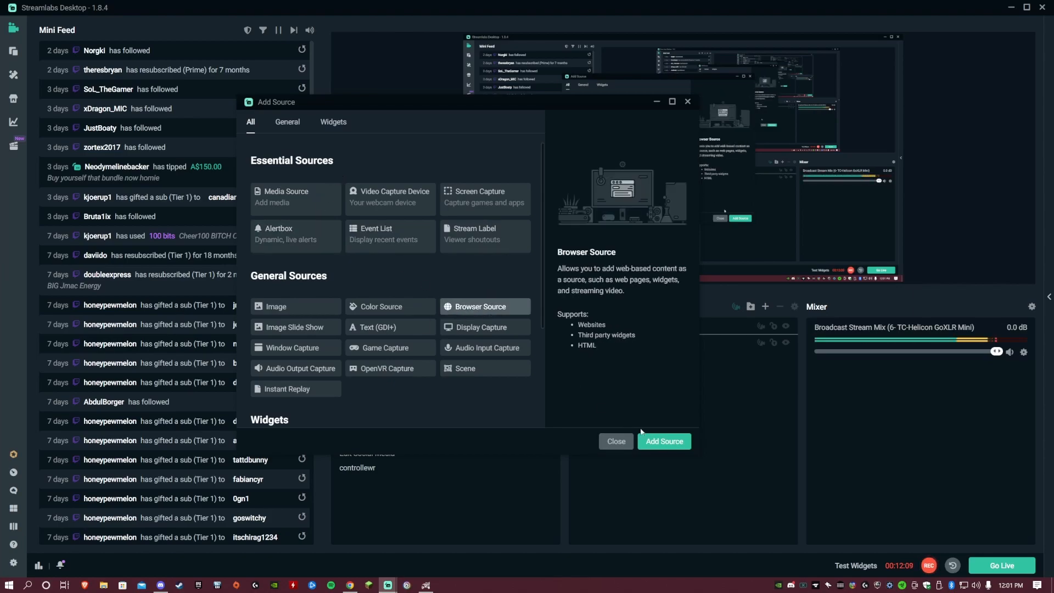
left_click(665, 442)
left_click(476, 359)
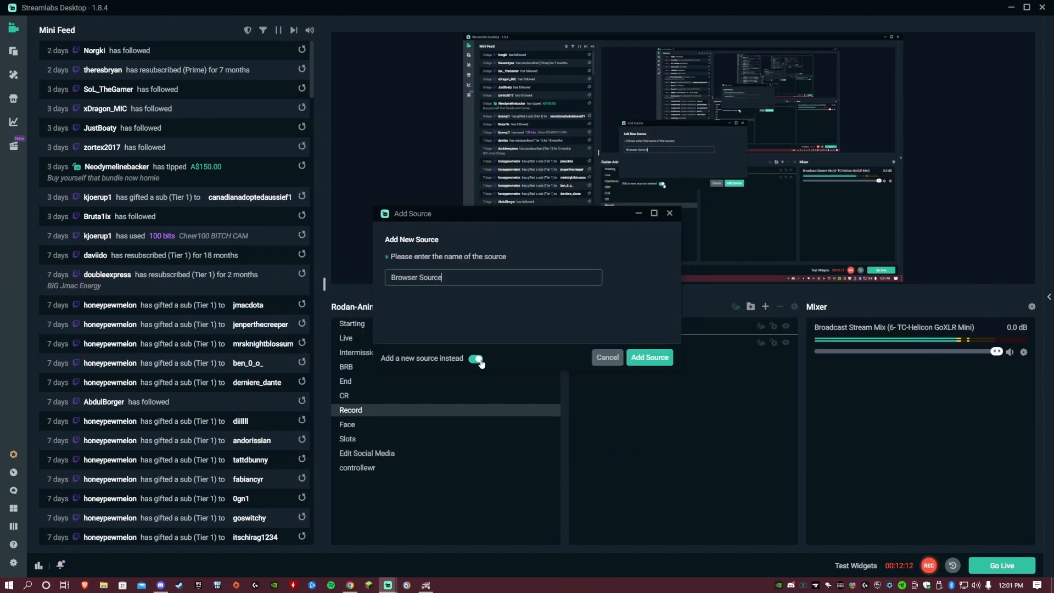
type("PS")
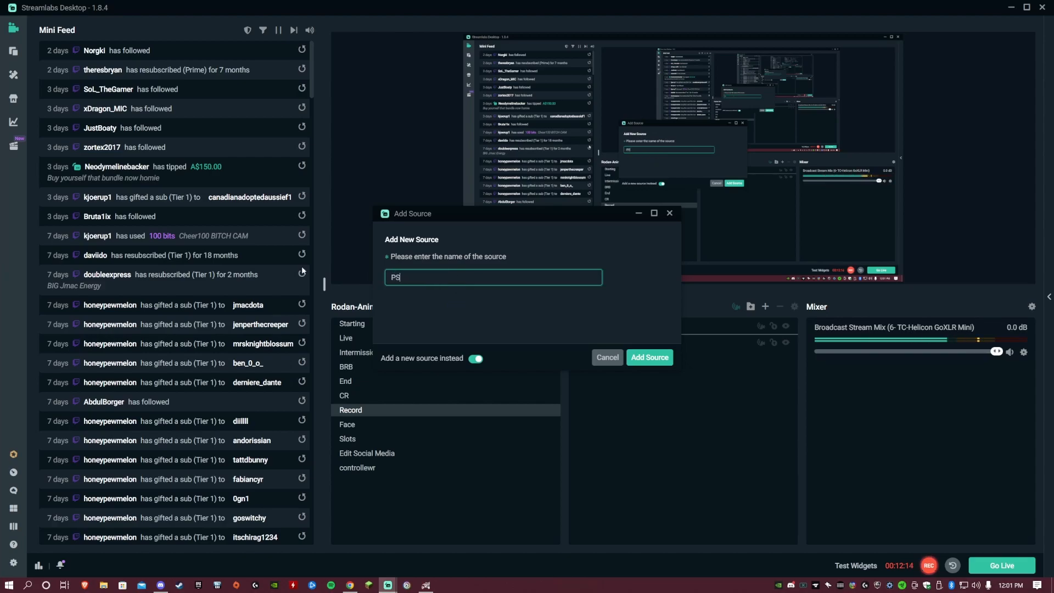
type("4 Controller")
left_click(650, 357)
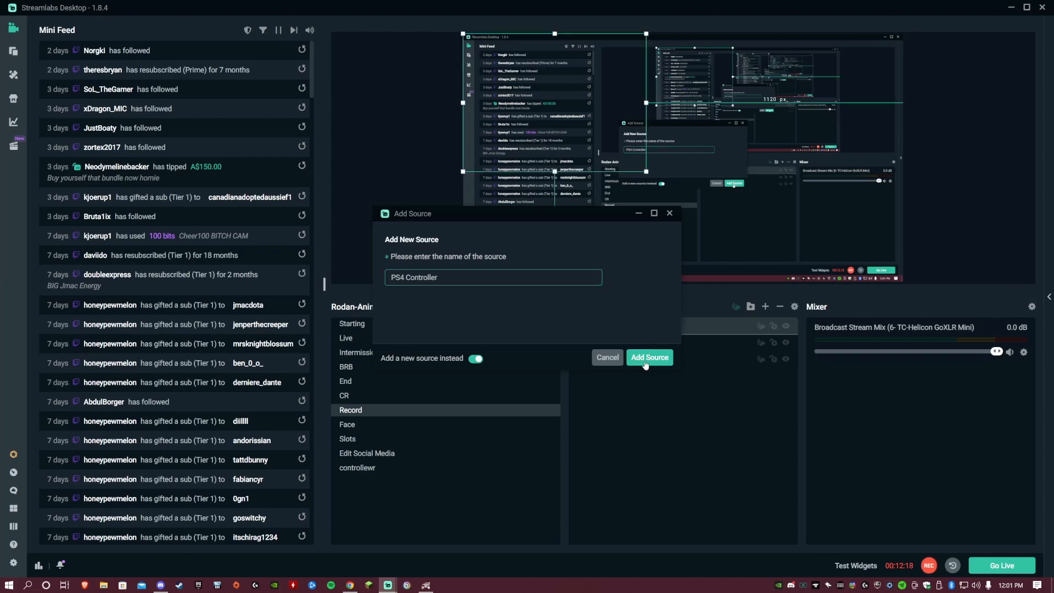
key("shift+Tab")
type("https://gamepadviewer.com/?p=1&s=8")
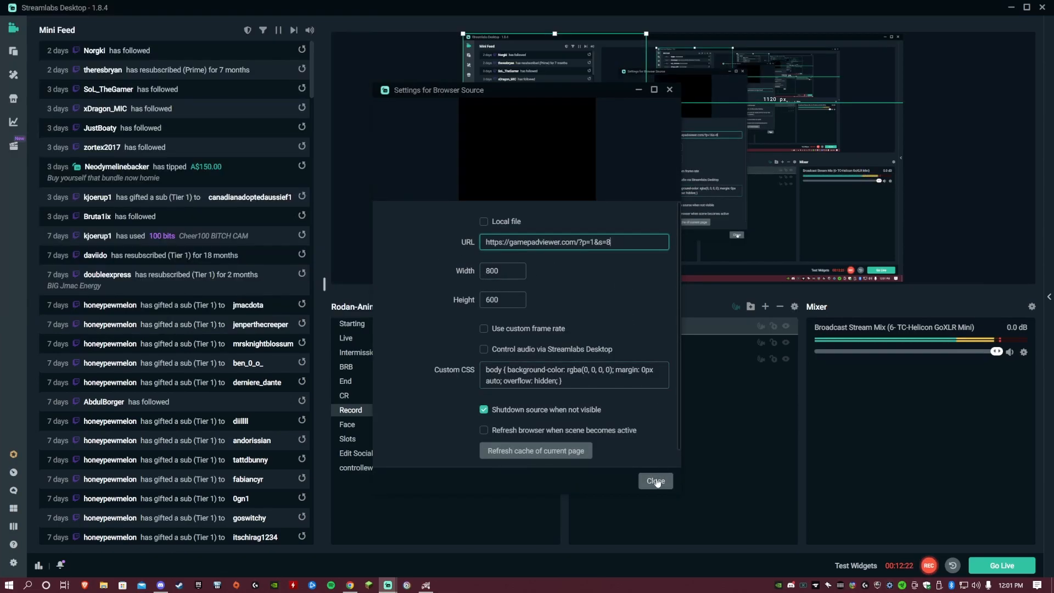
left_click(655, 481)
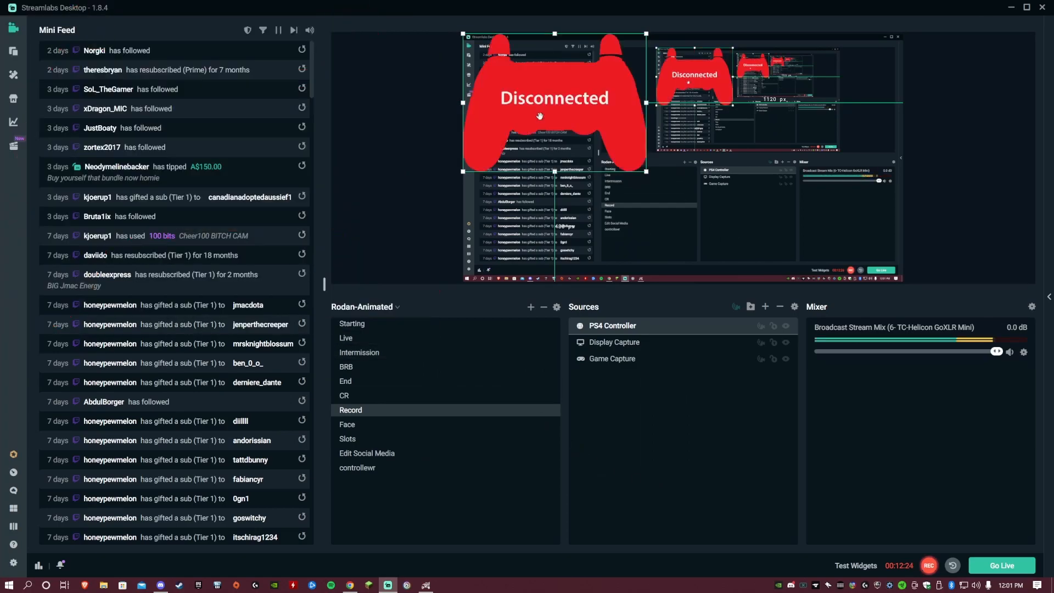
left_click_drag(540, 116, 731, 157)
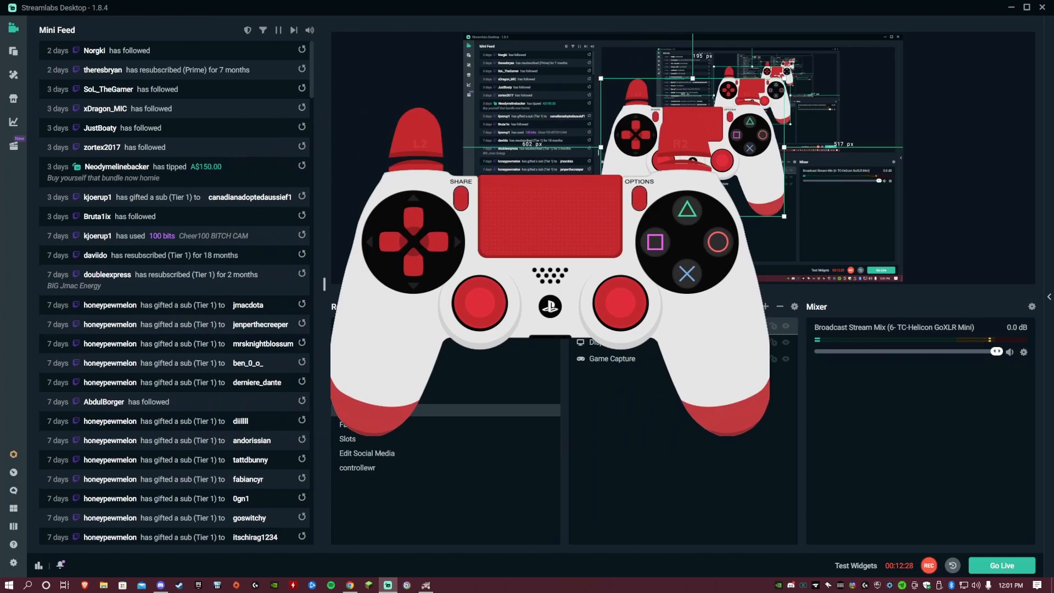
Move the PS4 Controller source below Display Capture and check its browser settings before switching back to Gamepad Viewer in Chrome.
double_click(607, 327)
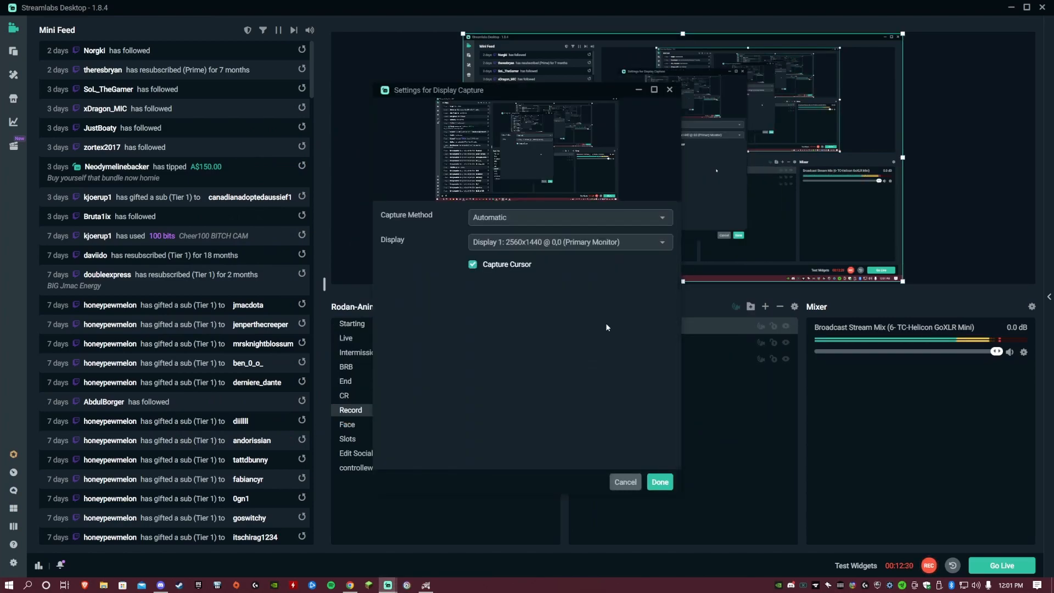
left_click(660, 482)
double_click(611, 346)
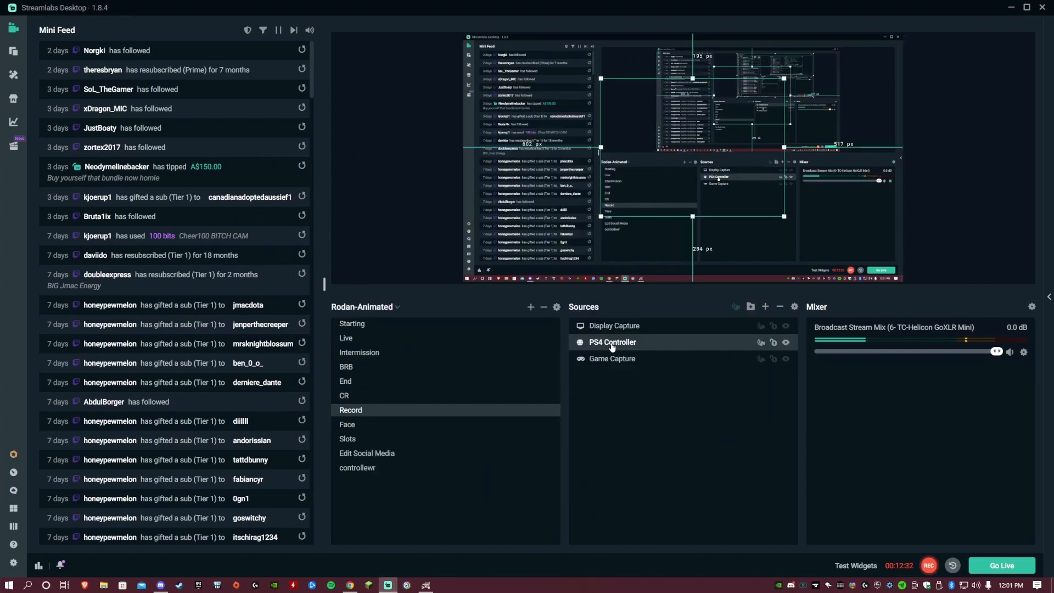
scroll(612, 346, "down", 1)
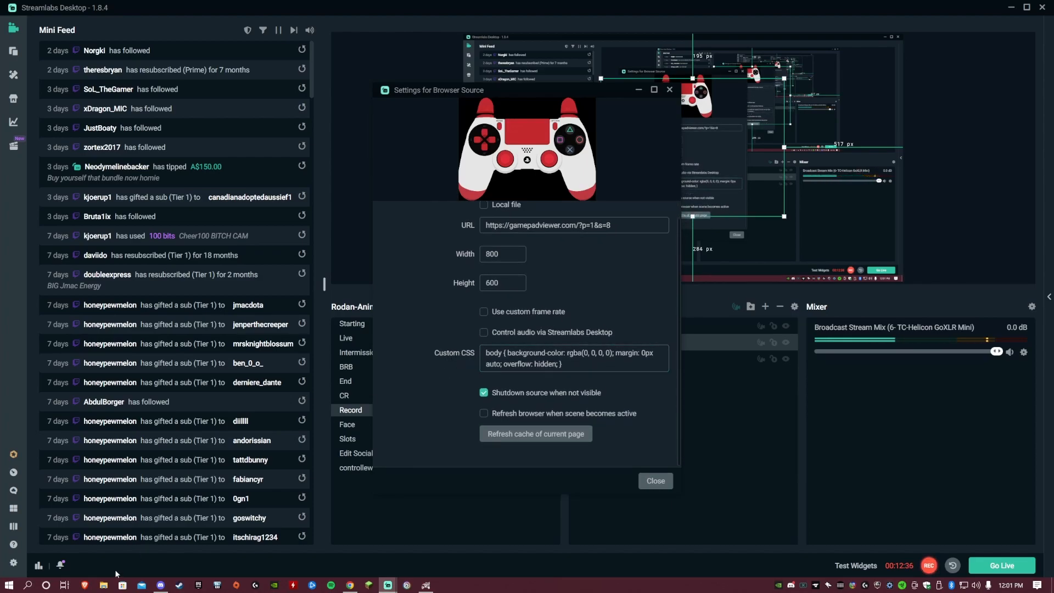
left_click(350, 585)
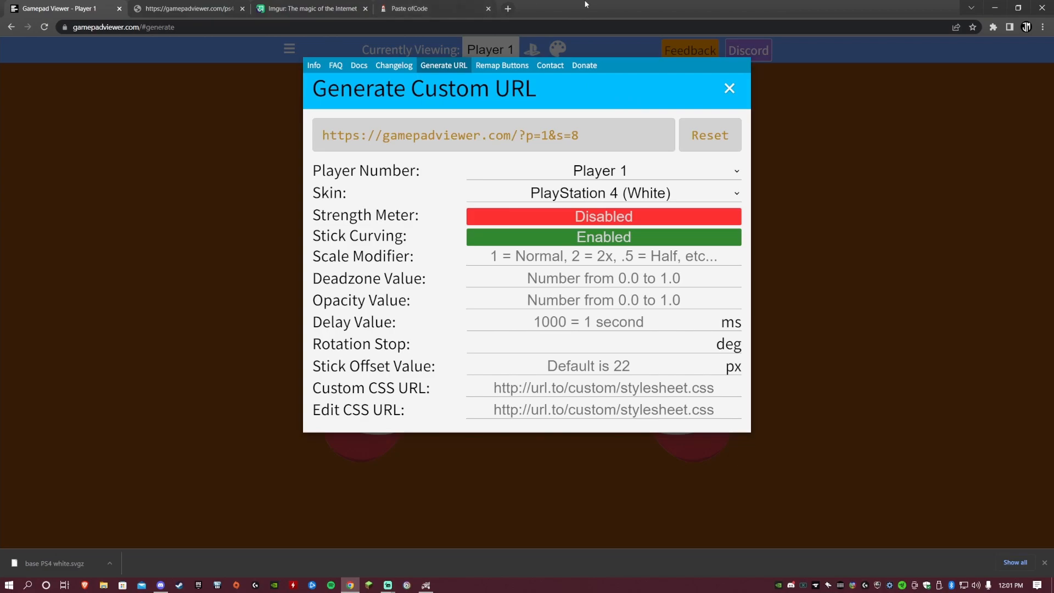
Review the controller CSS in Paste ofCode, the base controller image and the custom URL generator across the open tabs.
left_click(464, 9)
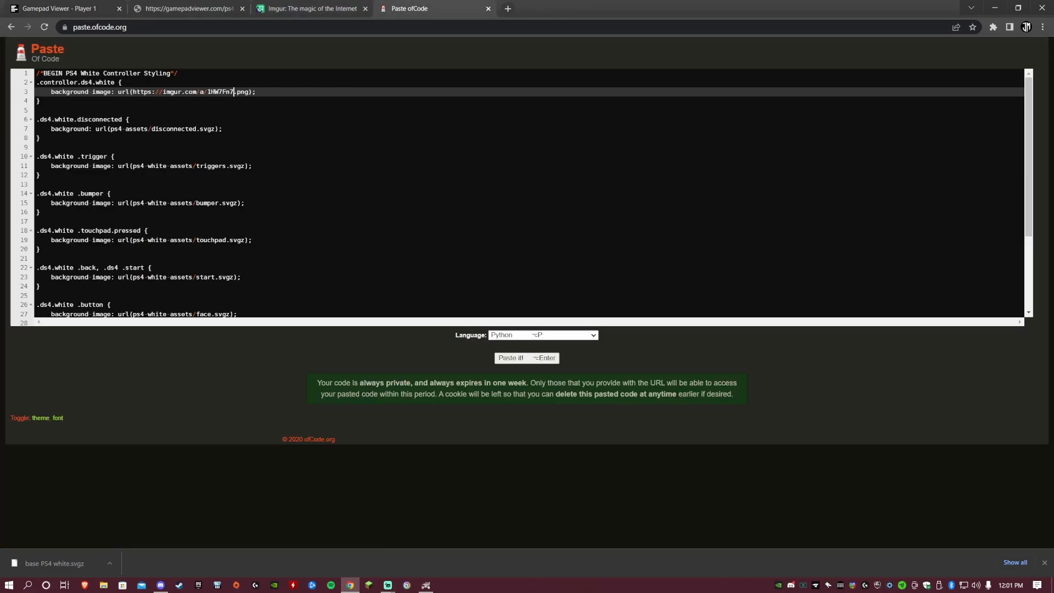
left_click(261, 135)
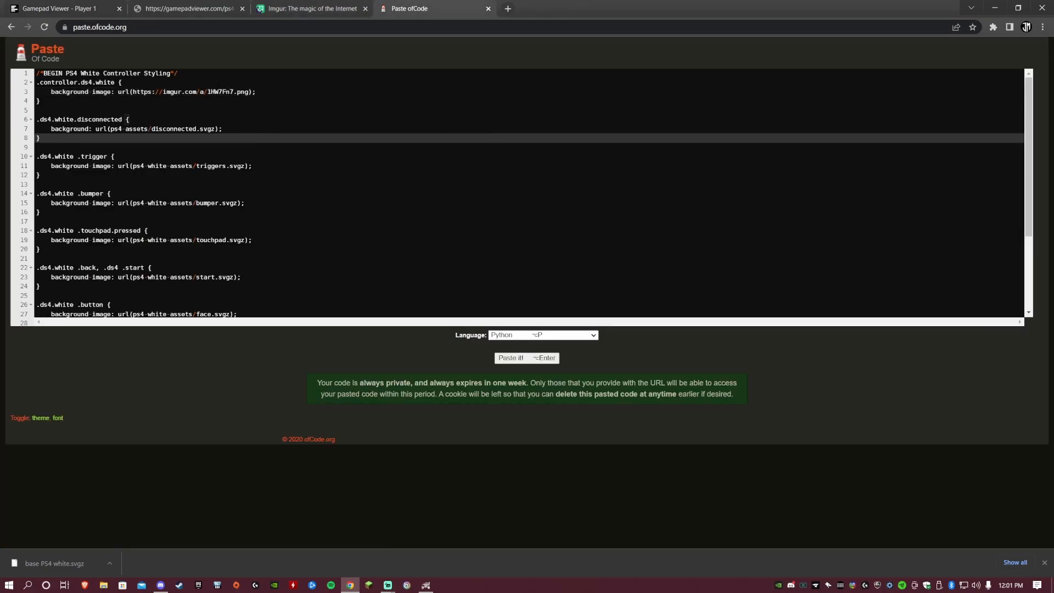
left_click(340, 8)
left_click(374, 6)
left_click(182, 14)
key("ctrl+shift+Tab")
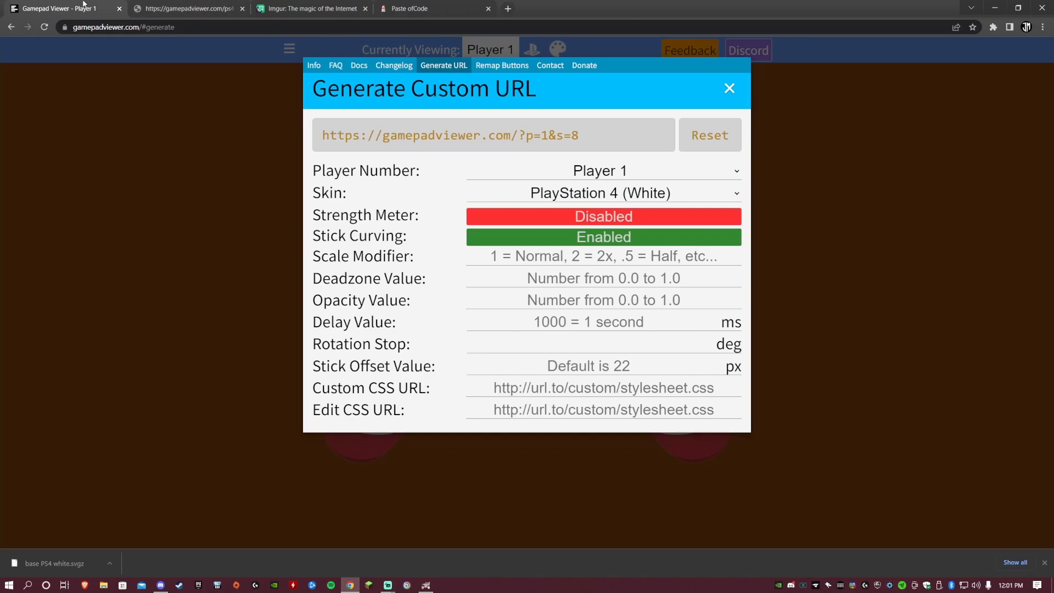
left_click(307, 8)
left_click(247, 13)
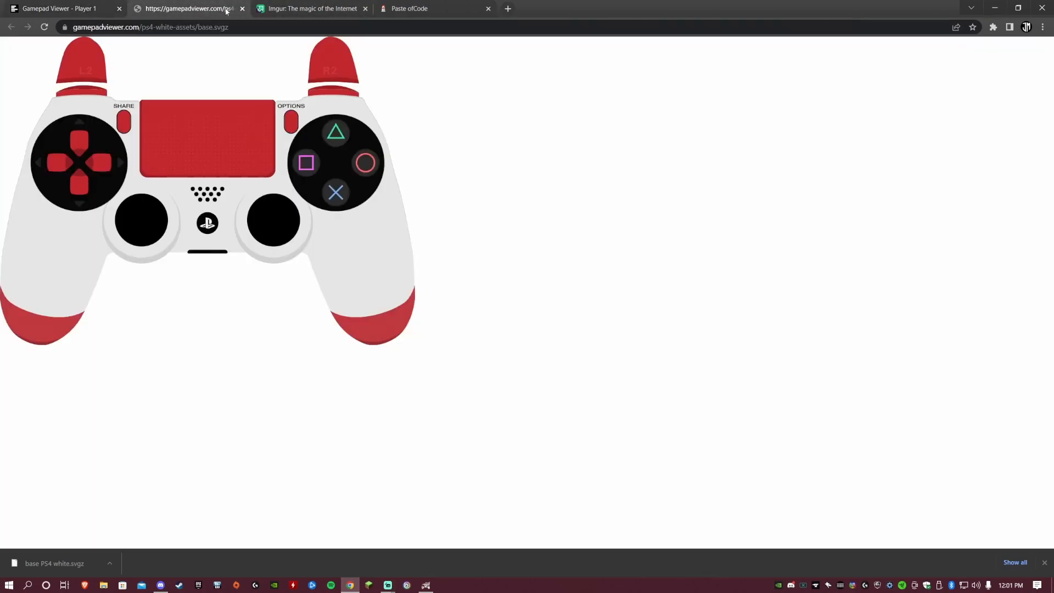
key("ctrl+shift+Tab")
Close the URL generator, inspect the page's style.css source and copy the edited PS4 White controller styling block.
left_click(730, 89)
right_click(839, 185)
left_click(878, 262)
left_click(673, 45)
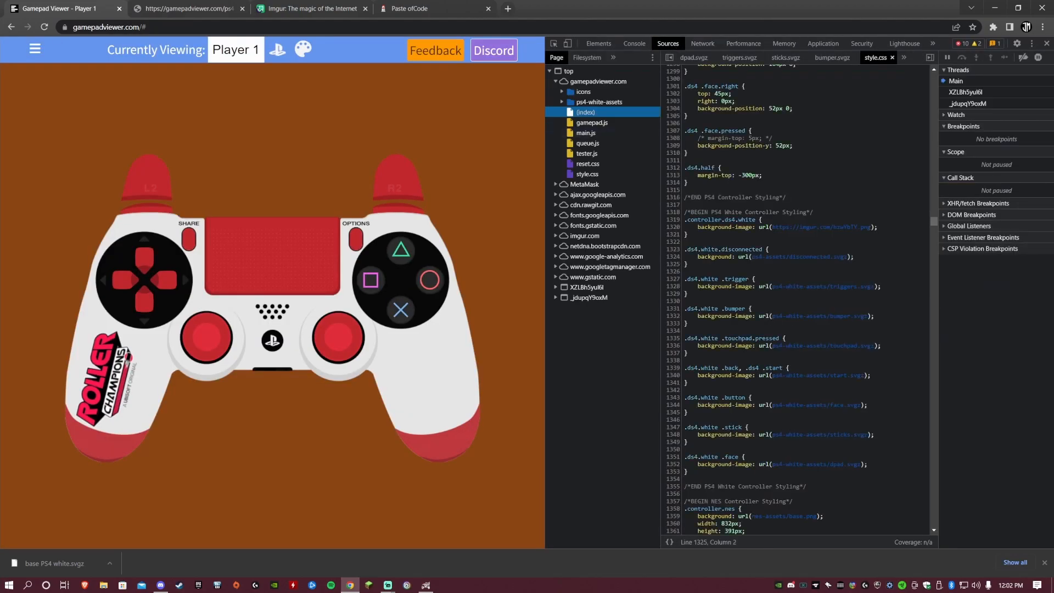
left_click(588, 174)
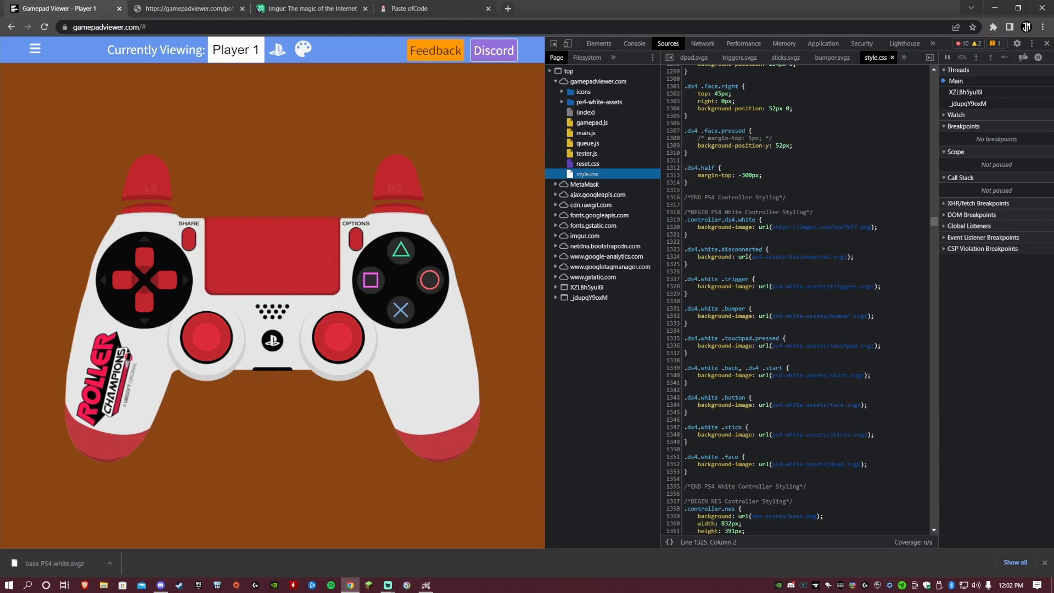
left_click_drag(685, 219, 873, 311)
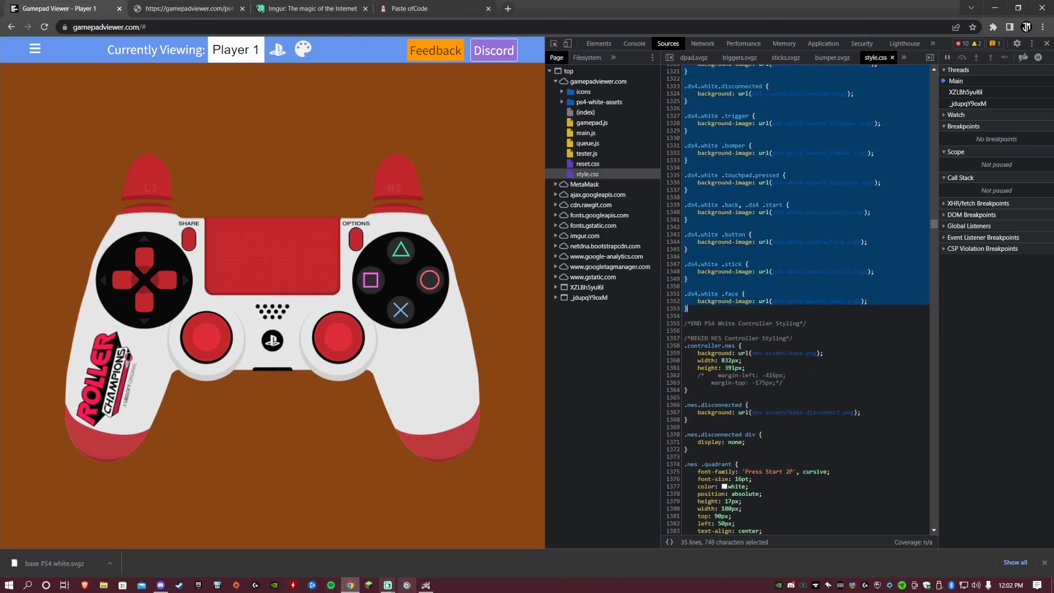
Switch to Streamlabs Desktop, move the browser source settings window aside and place PS4 Controller above Display Capture in the sources.
mouse_move(387, 584)
mouse_move(362, 544)
left_click(421, 551)
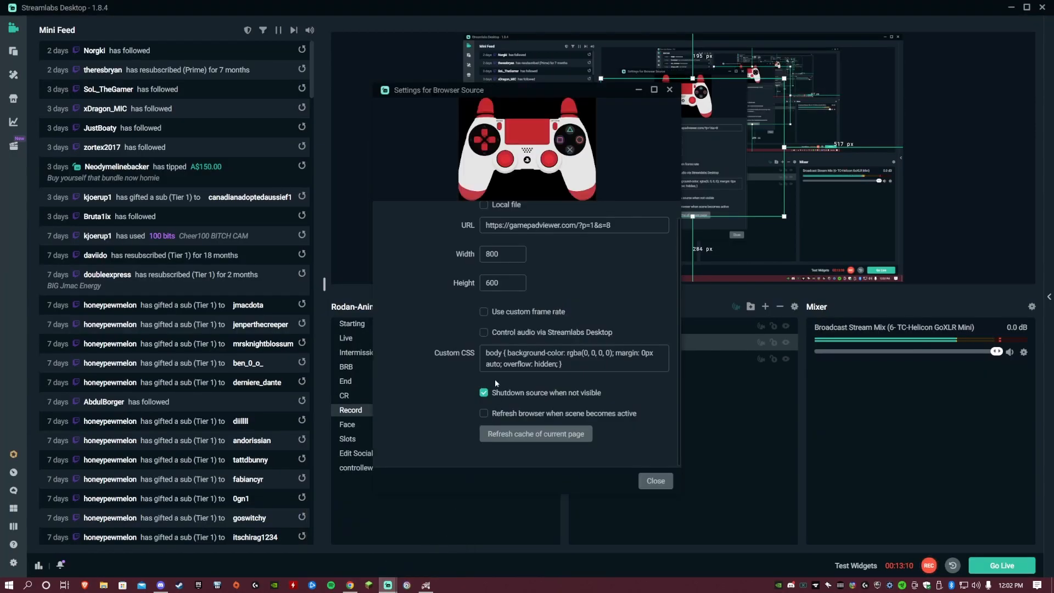
left_click_drag(535, 87, 393, 161)
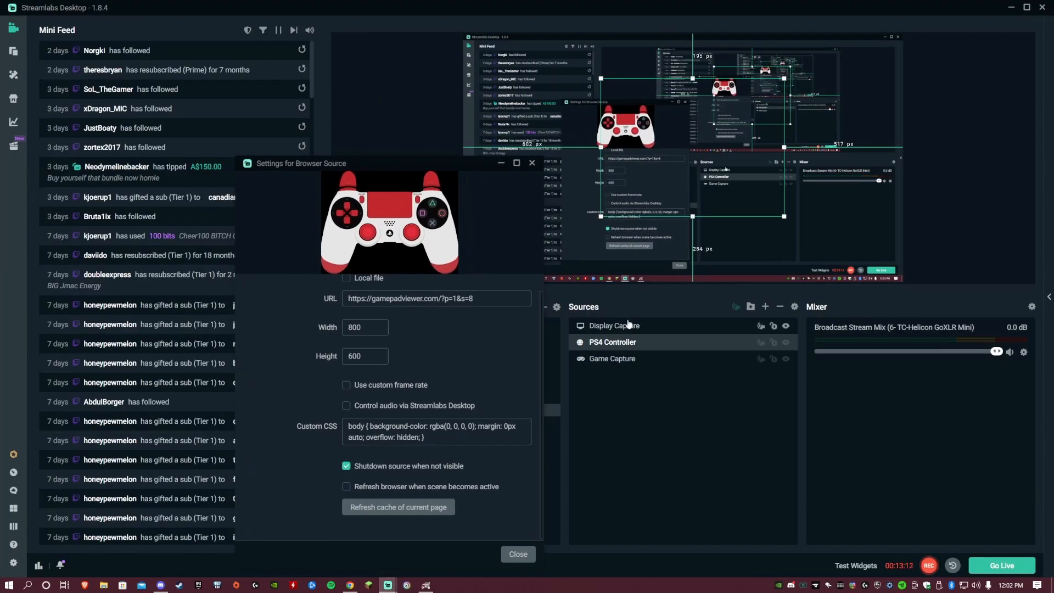
mouse_move(387, 585)
left_click(443, 549)
Replace the PS4 Controller source's Custom CSS with the copied PS4 White controller styling and close its settings.
left_click_drag(424, 437, 282, 419)
key("BackSpace")
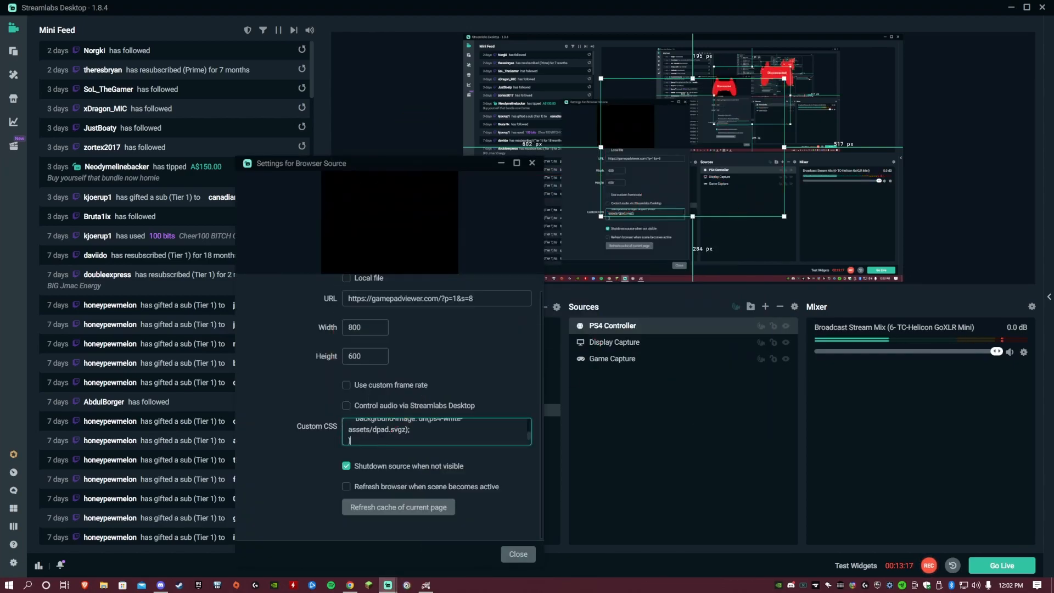
left_click(519, 554)
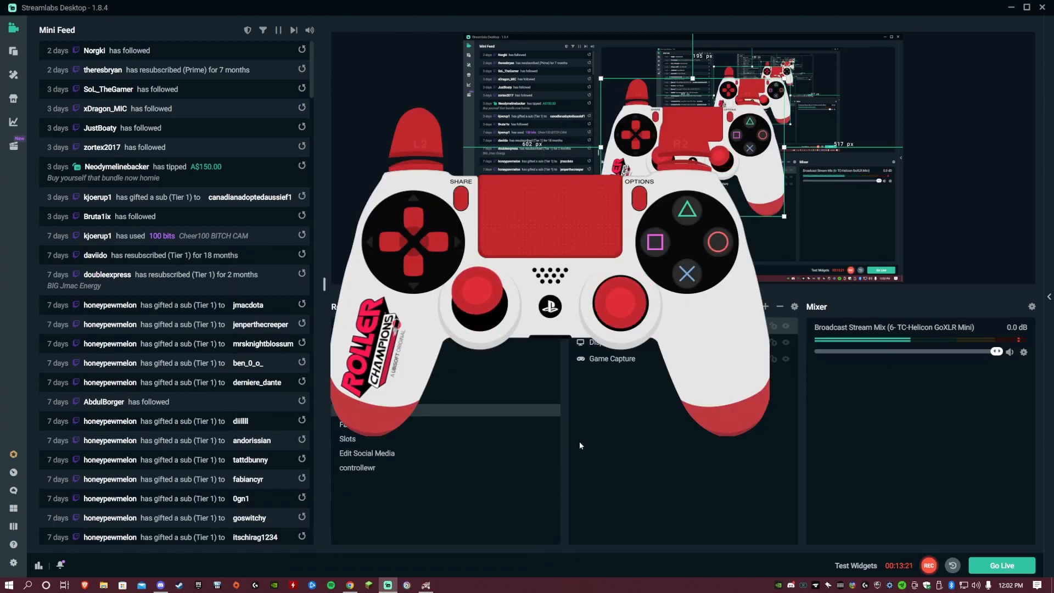
Shrink the controller overlay and move it to the canvas's lower-left corner, about 1449 px from the right edge.
left_click_drag(713, 134, 576, 140)
left_click_drag(532, 176, 532, 233)
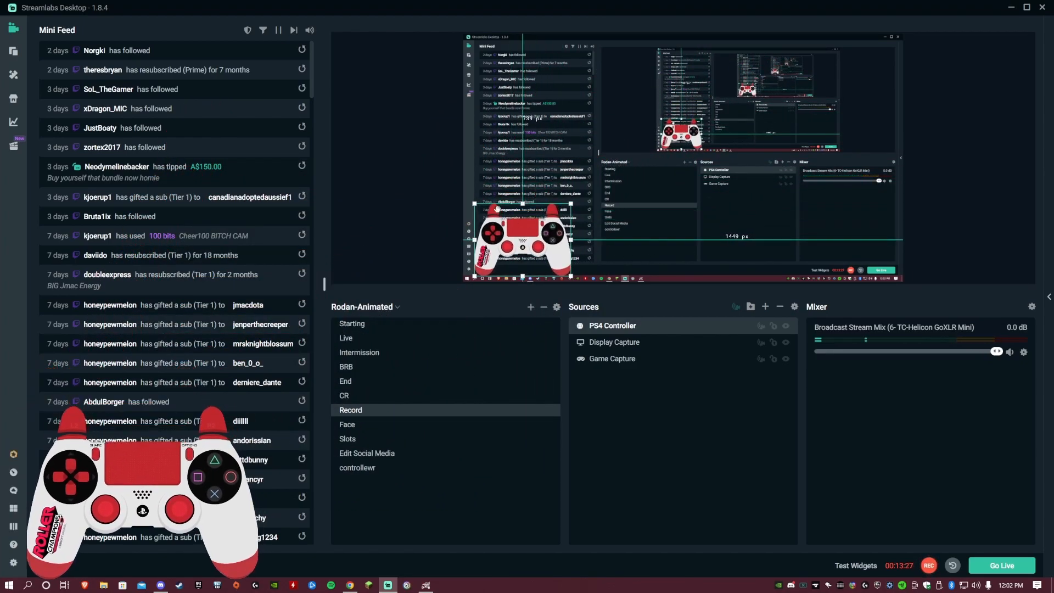